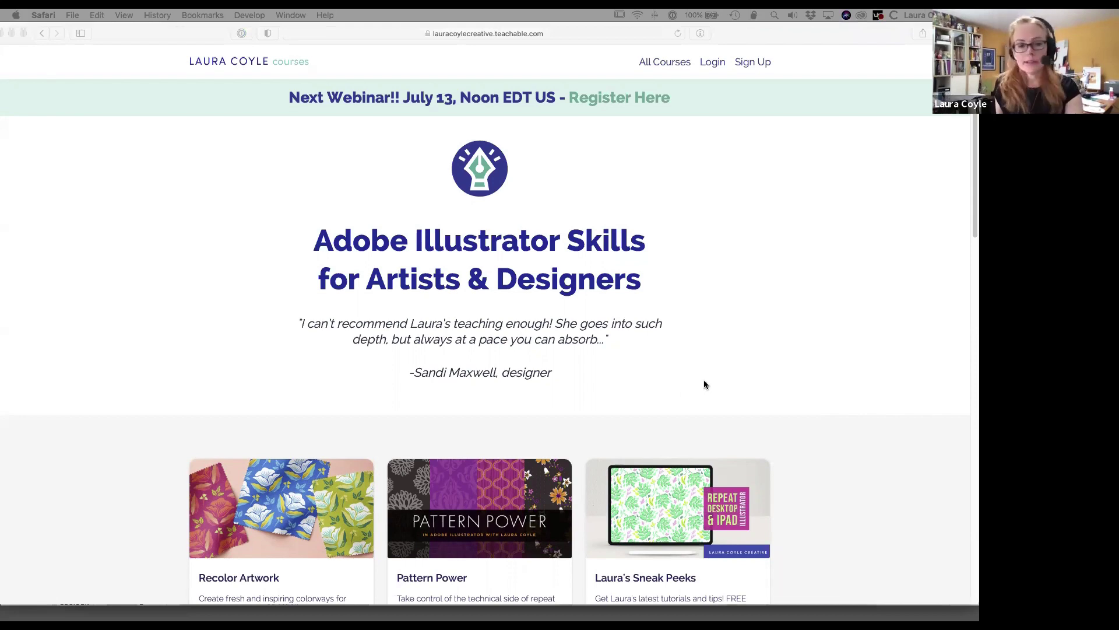
- Review the Recolor Artwork course page in Safari, return to the courses home, then switch to Illustrator
{"action": "key", "text": "super+grave"}
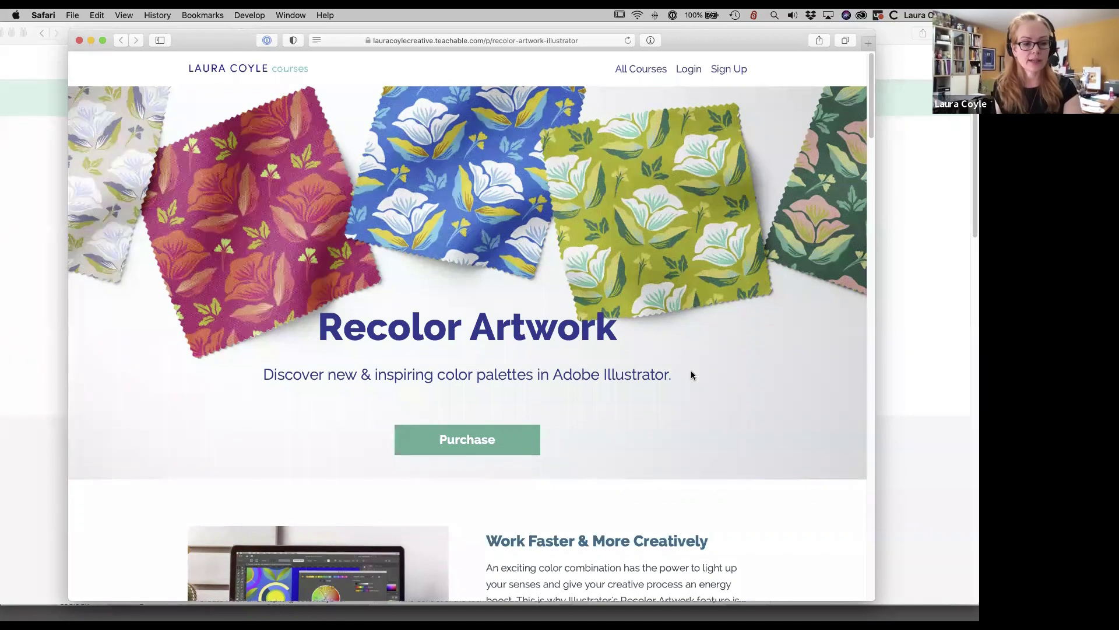
{"action": "key", "text": "super+Tab"}
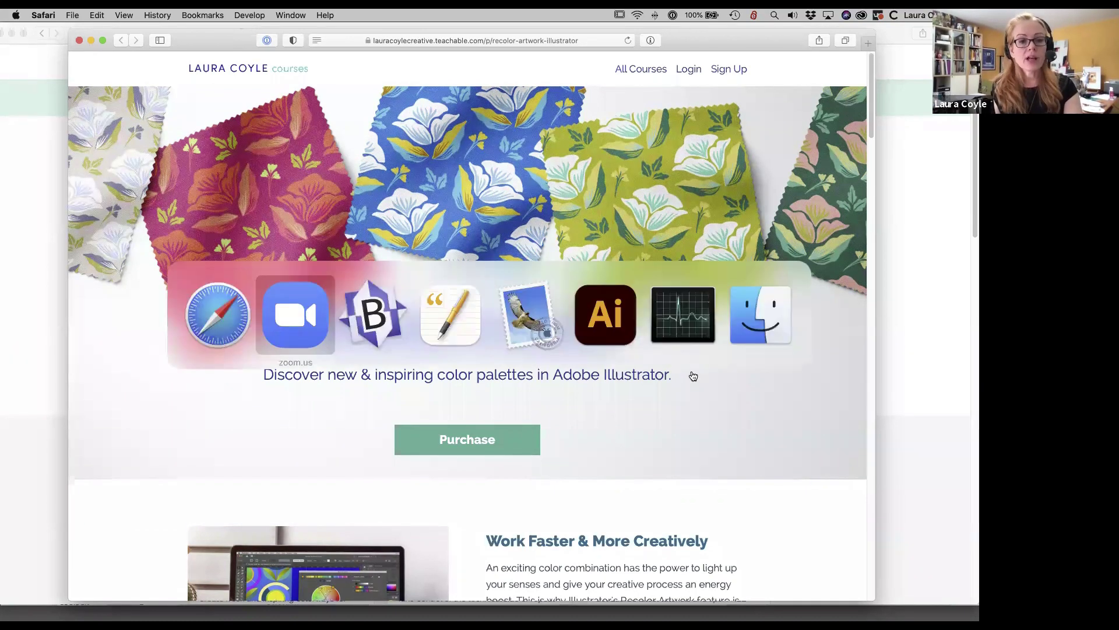
{"action": "left_click", "coordinate": [233, 303]}
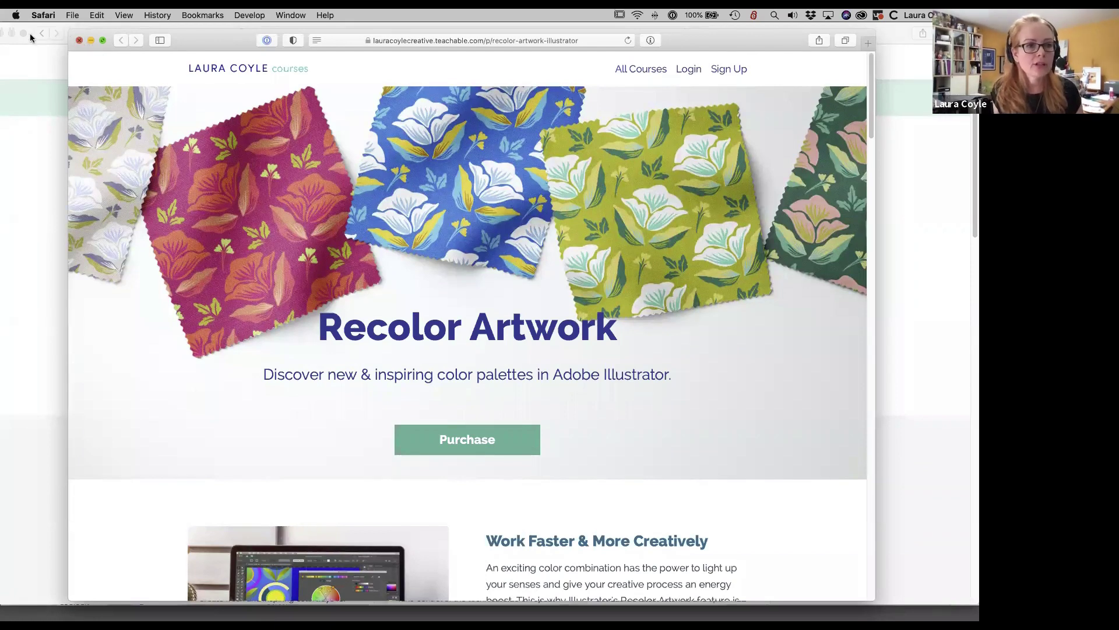
{"action": "left_click", "coordinate": [116, 38]}
{"action": "key", "text": "super+Tab"}
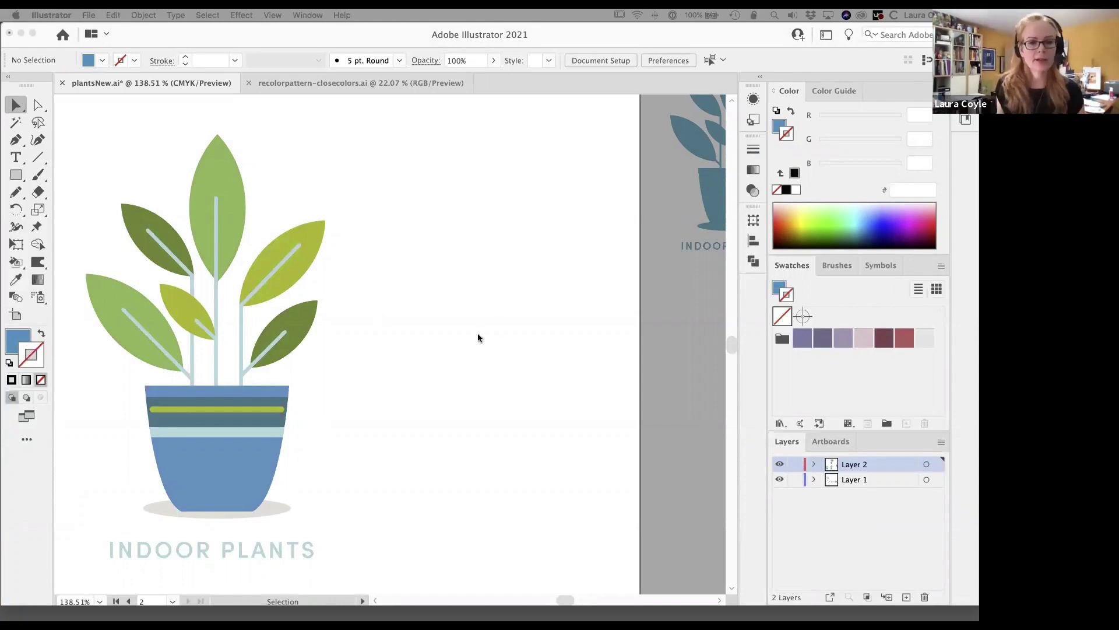
- Marquee-select the whole potted-plant artwork in plantsNew.ai, including the INDOOR PLANTS title
{"action": "left_click", "coordinate": [498, 328]}
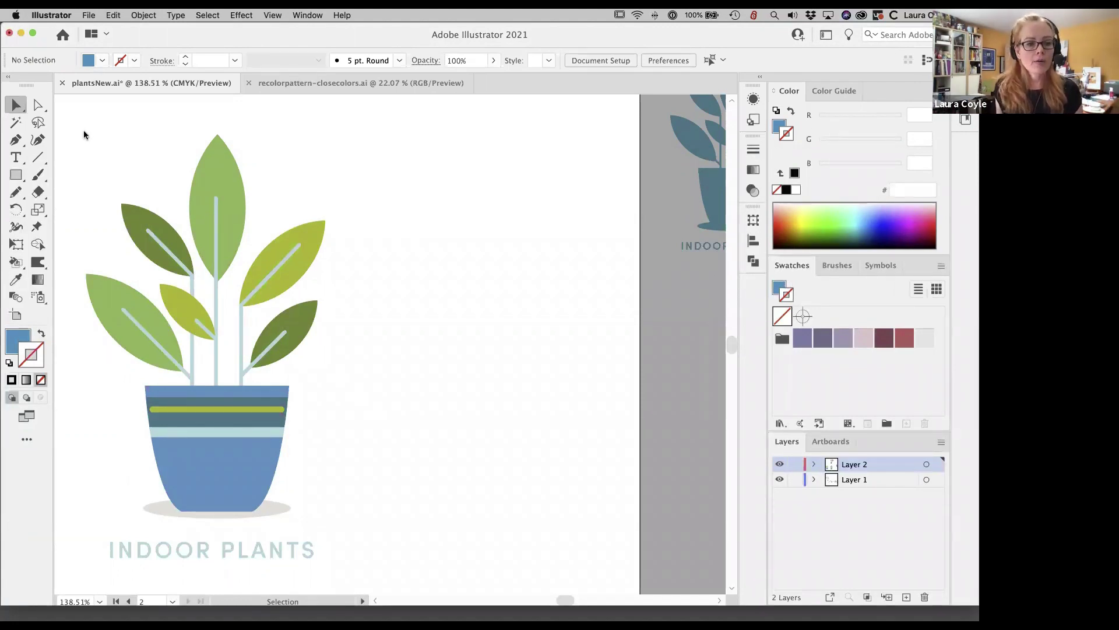
{"action": "left_click_drag", "start_coordinate": [83, 135], "coordinate": [373, 571]}
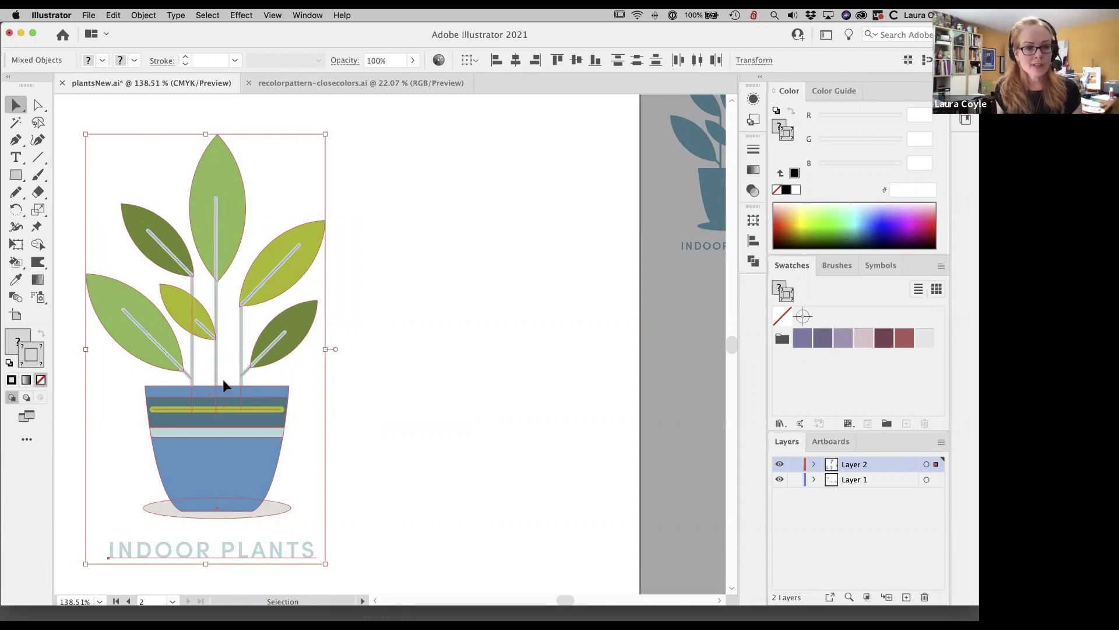
{"action": "left_click", "coordinate": [408, 315]}
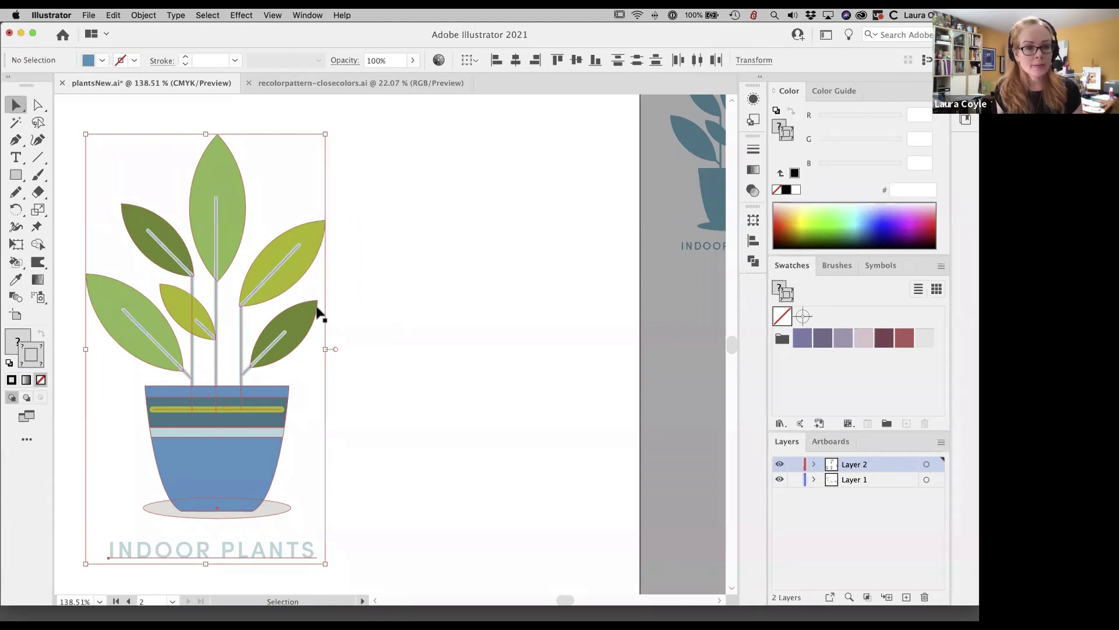
{"action": "left_click", "coordinate": [242, 332]}
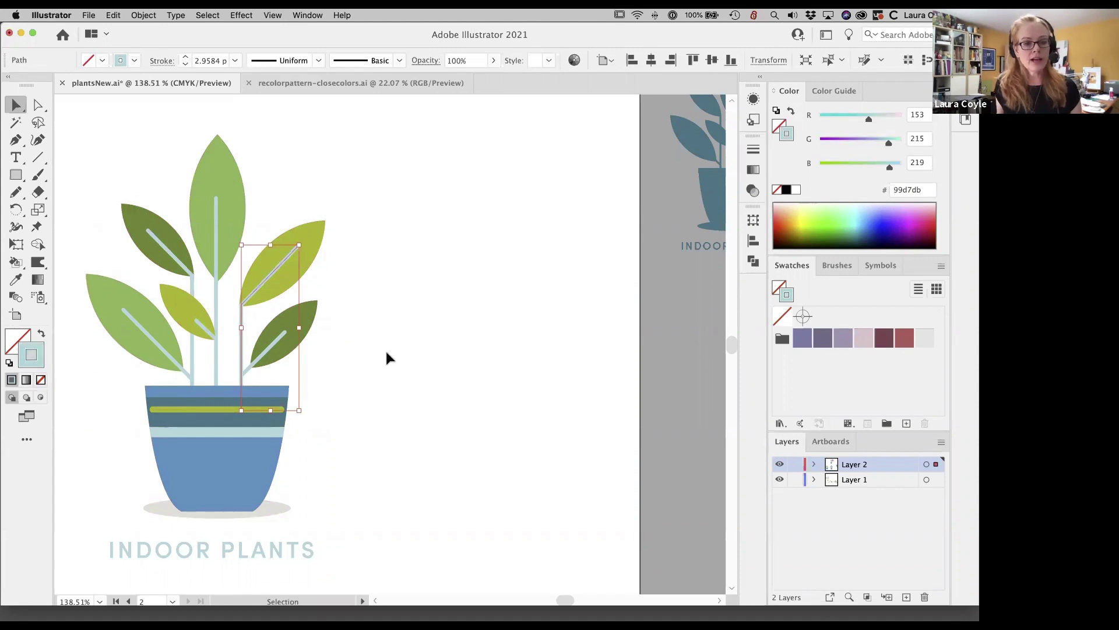
{"action": "left_click", "coordinate": [258, 432]}
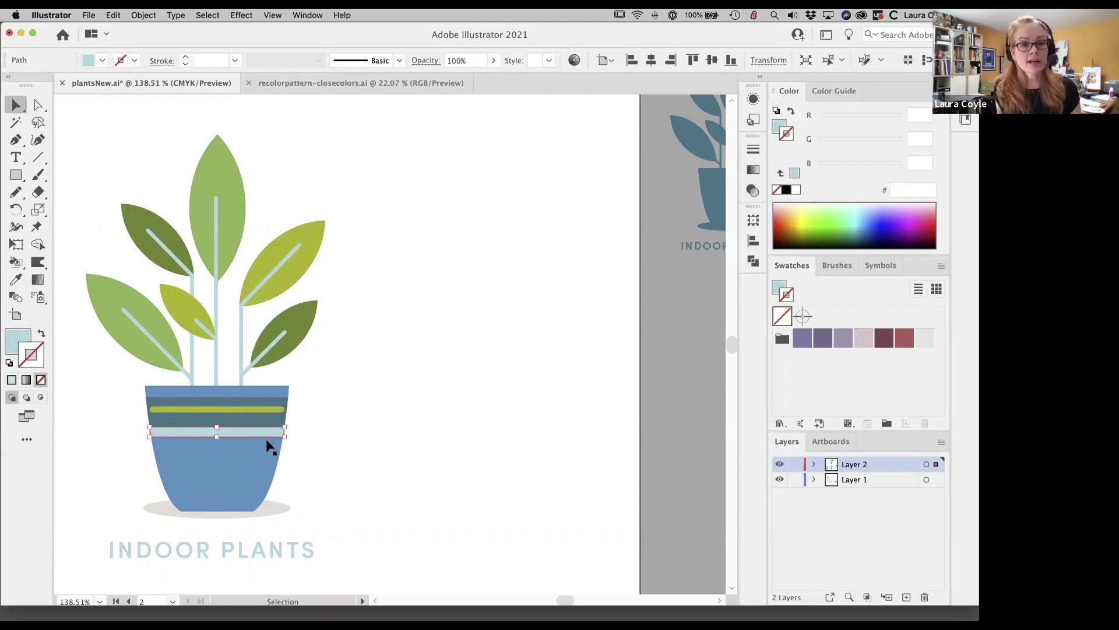
{"action": "left_click", "coordinate": [12, 337]}
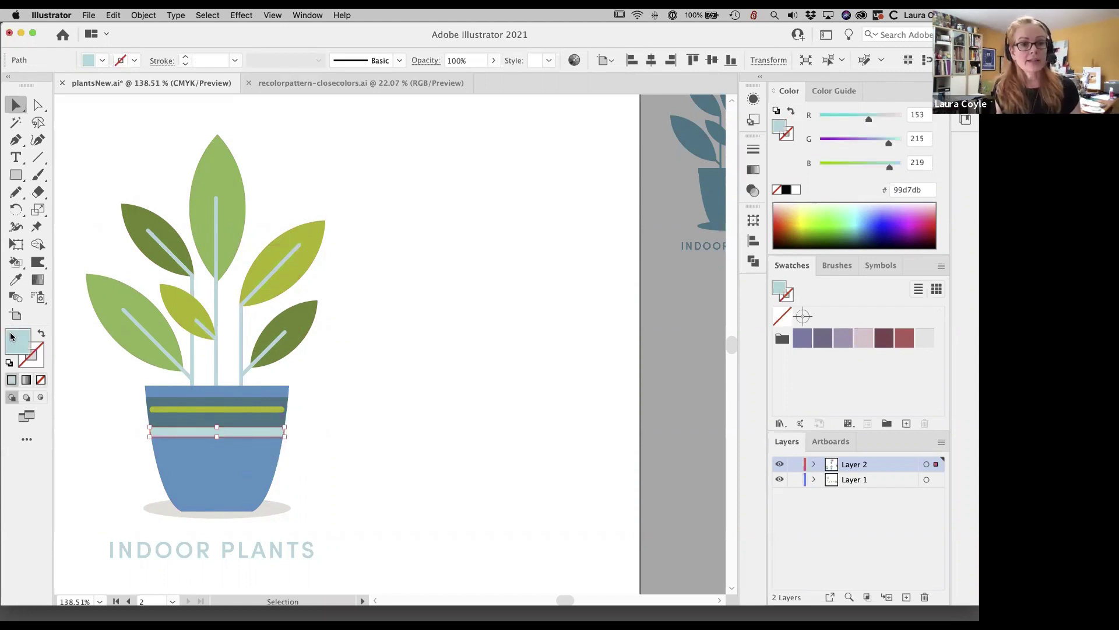
{"action": "left_click", "coordinate": [263, 554]}
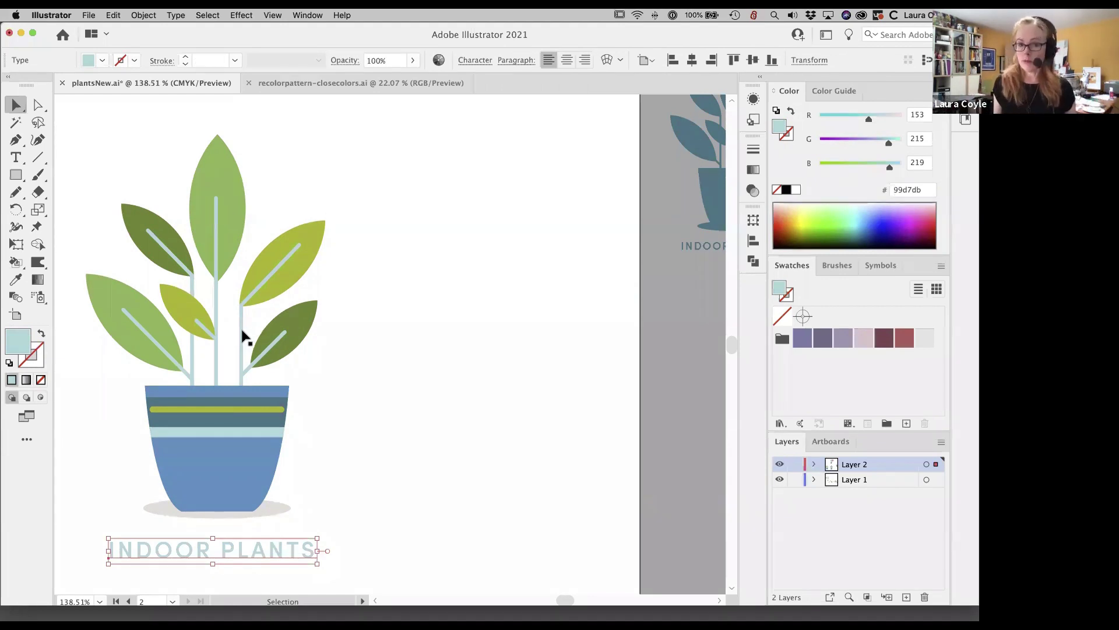
{"action": "left_click", "coordinate": [242, 331]}
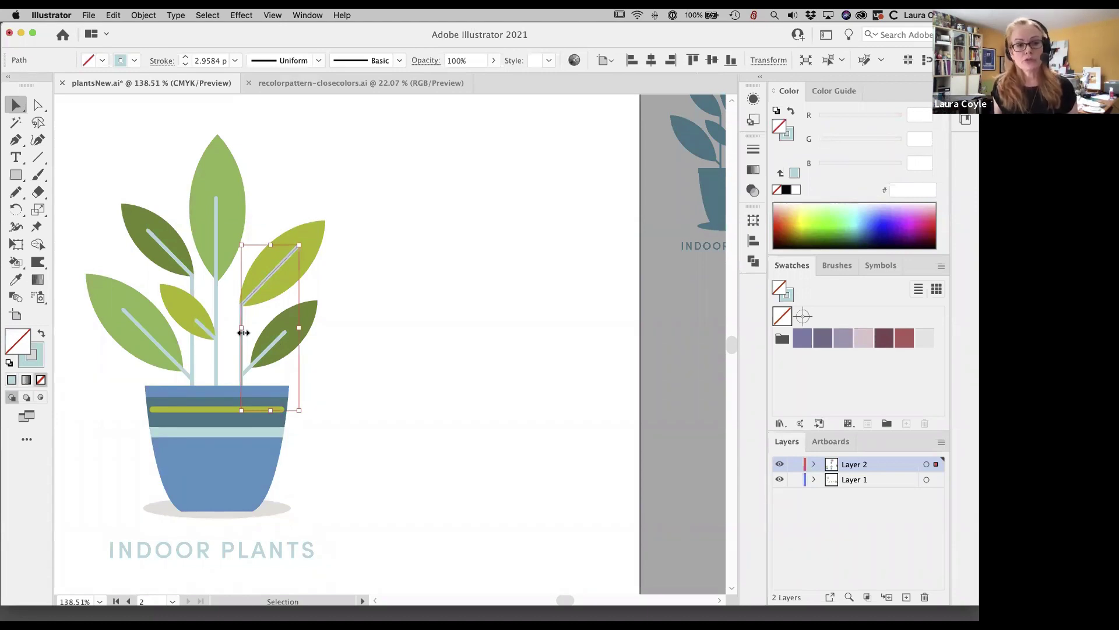
{"action": "left_click", "coordinate": [250, 435]}
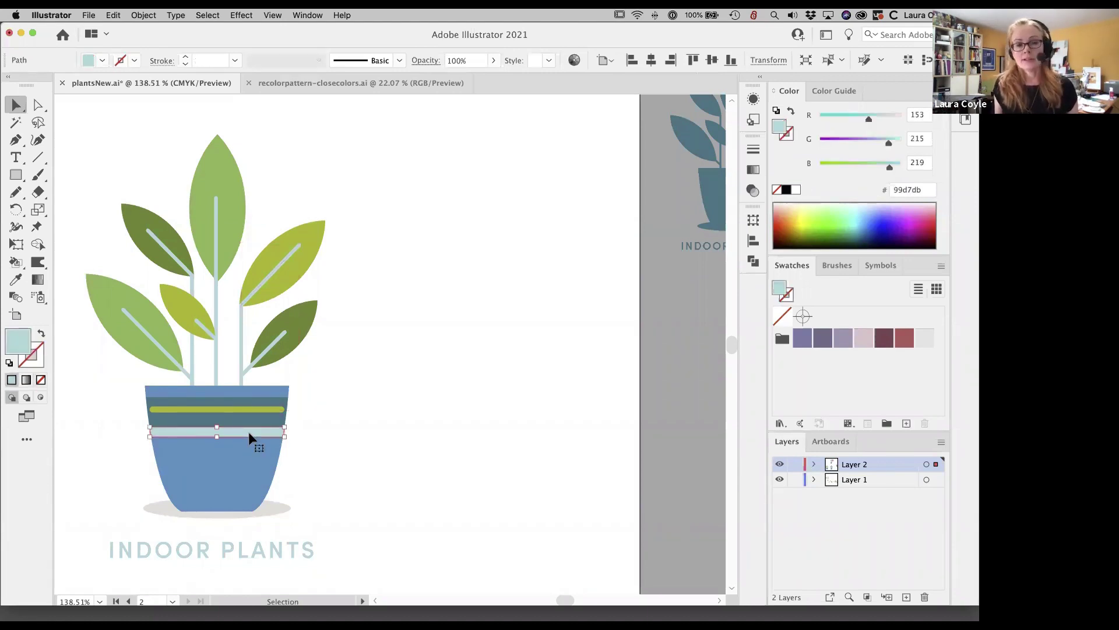
{"action": "left_click", "coordinate": [255, 547]}
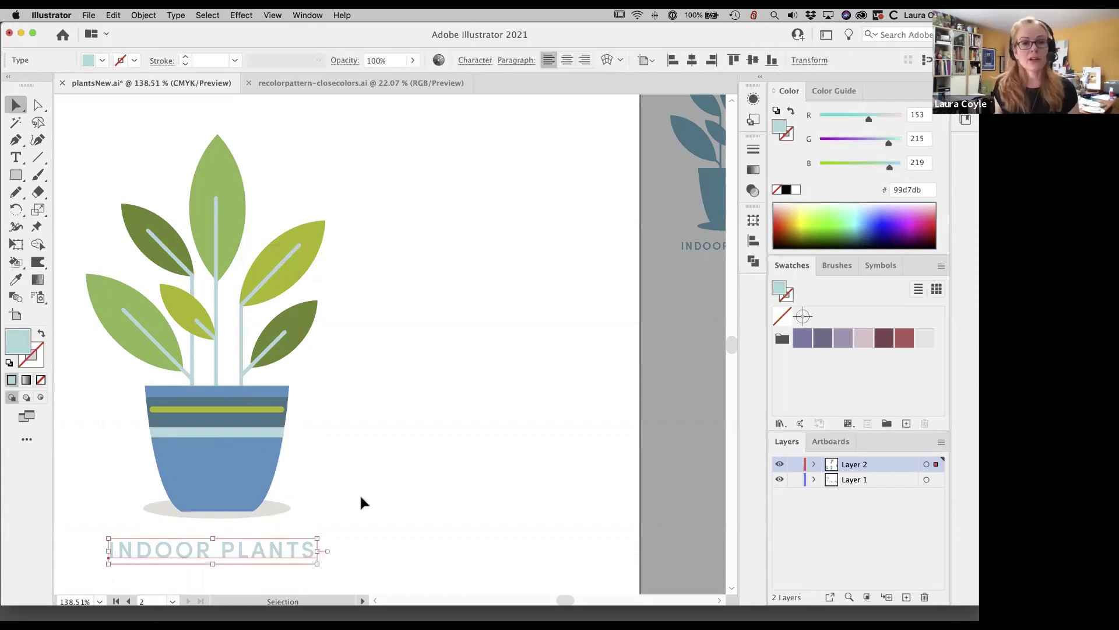
{"action": "left_click", "coordinate": [425, 476]}
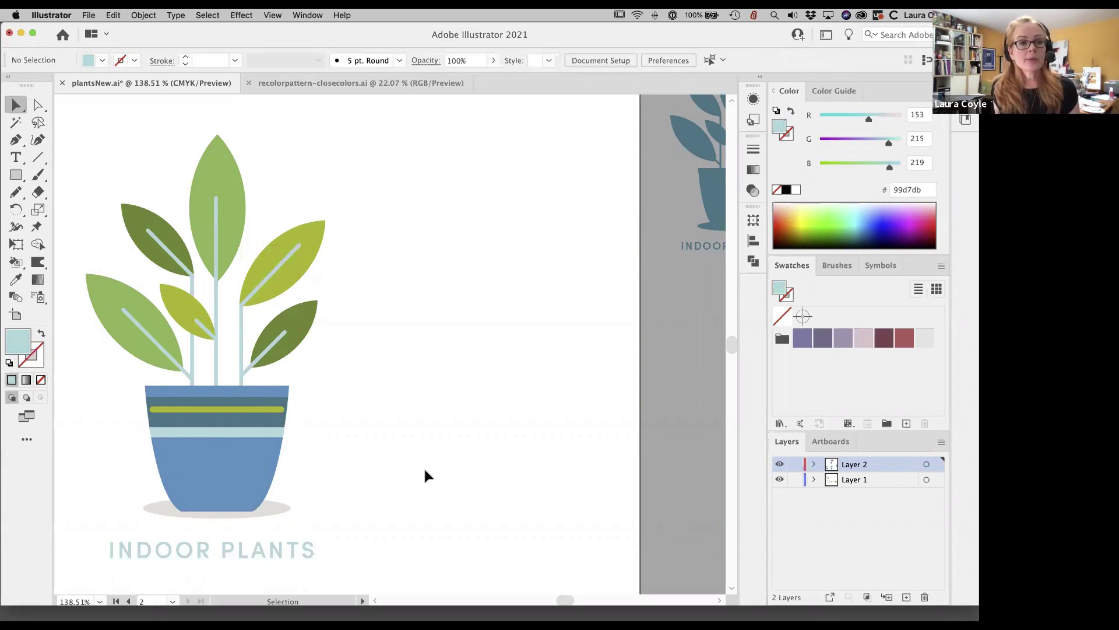
{"action": "key", "text": "y"}
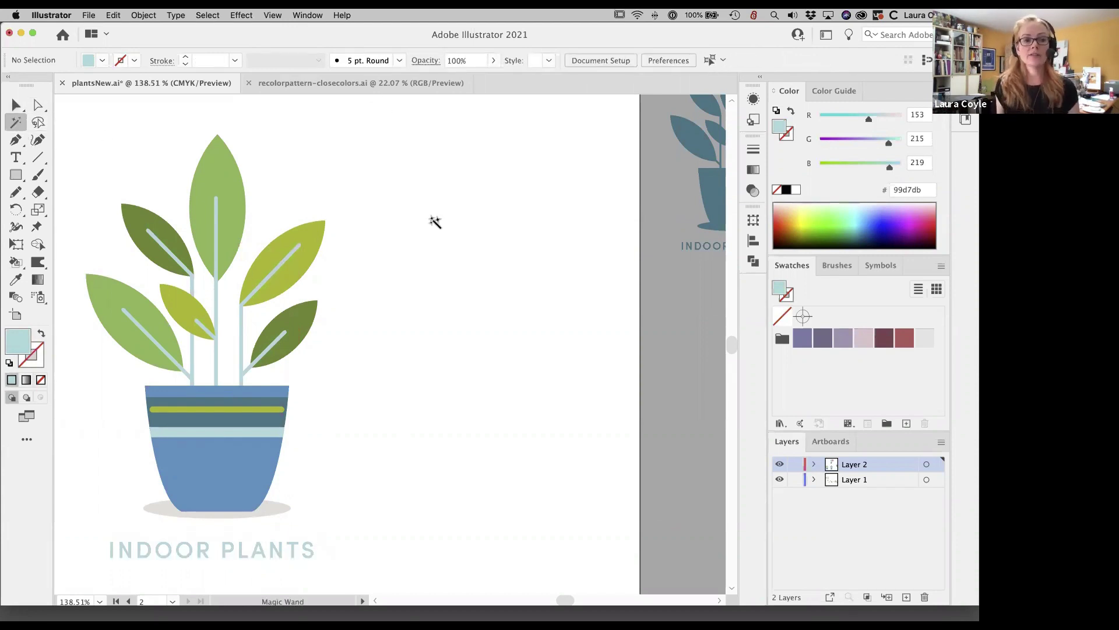
{"action": "left_click", "coordinate": [207, 16]}
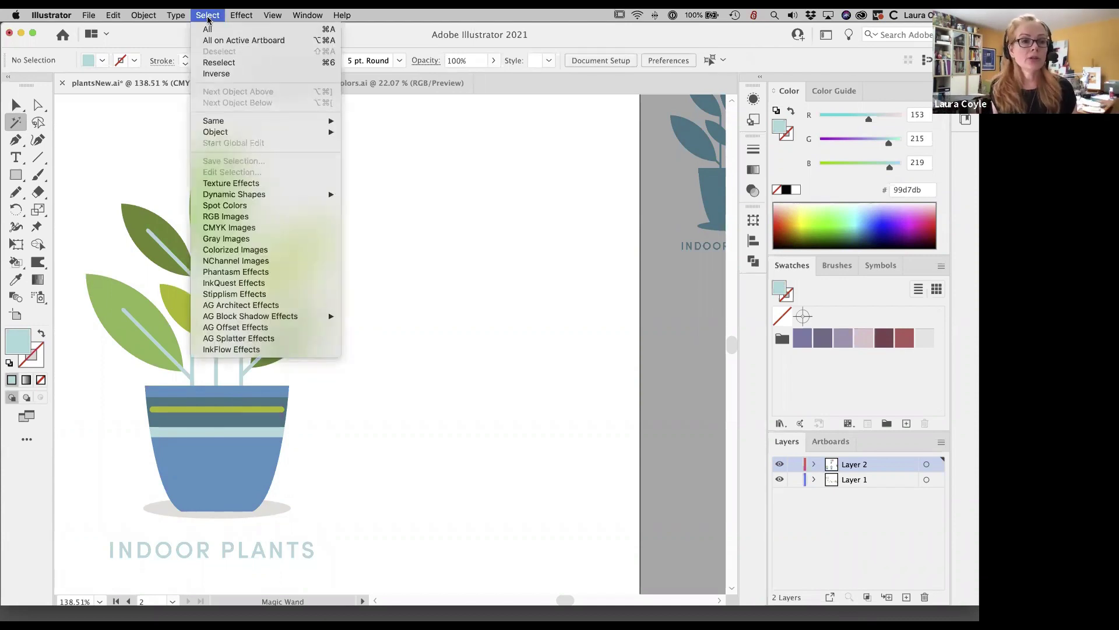
{"action": "mouse_move", "coordinate": [227, 121]}
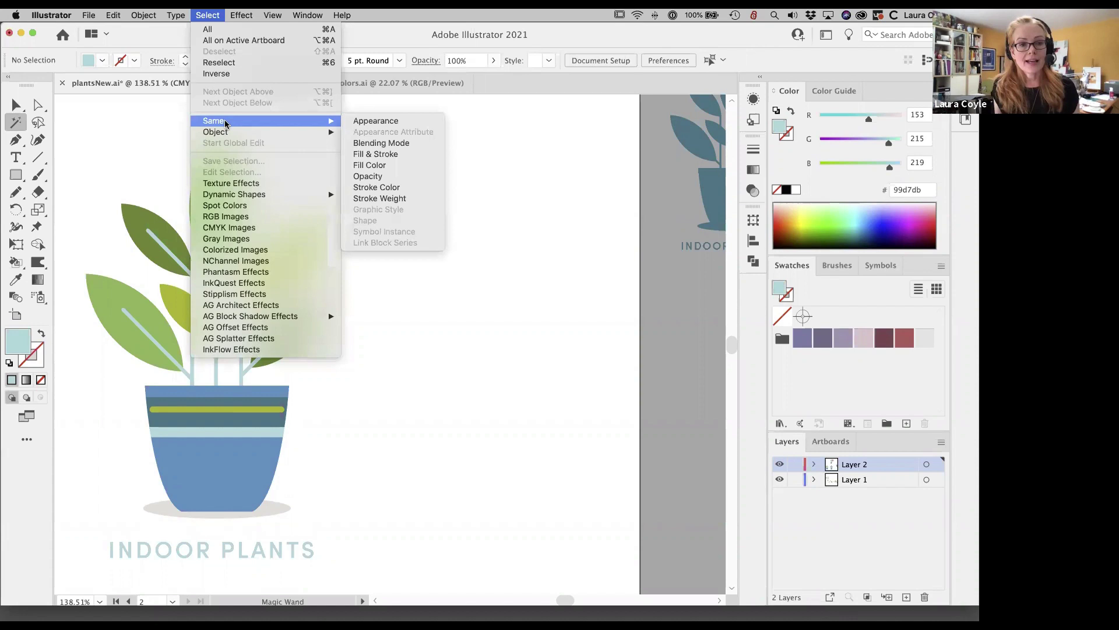
{"action": "left_click", "coordinate": [391, 155]}
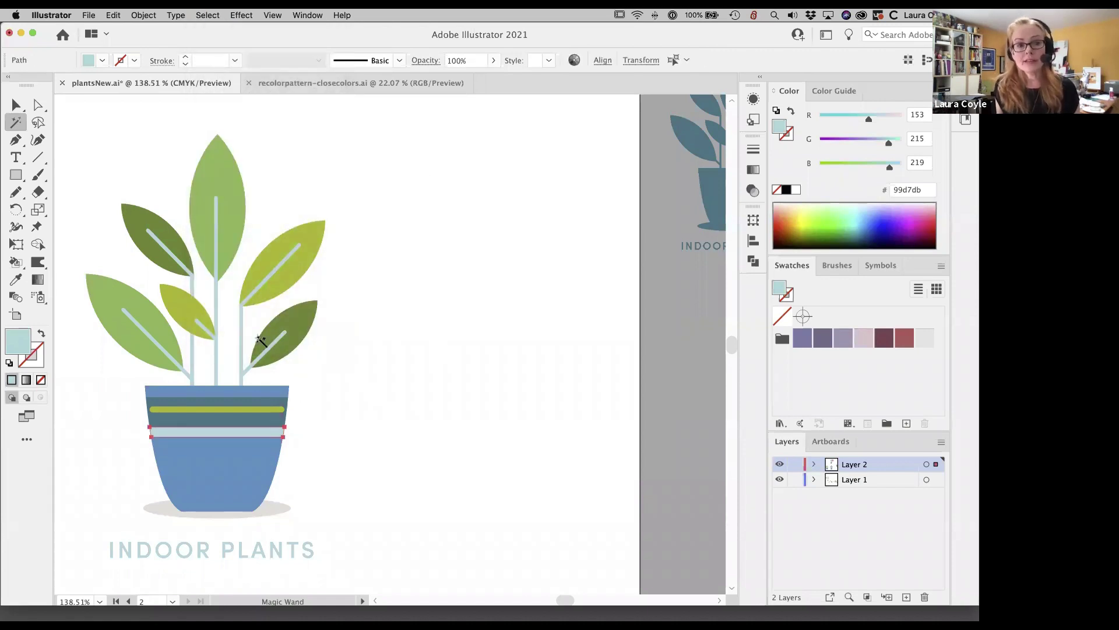
{"action": "left_click", "coordinate": [19, 108]}
{"action": "left_click_drag", "start_coordinate": [110, 116], "coordinate": [393, 581]}
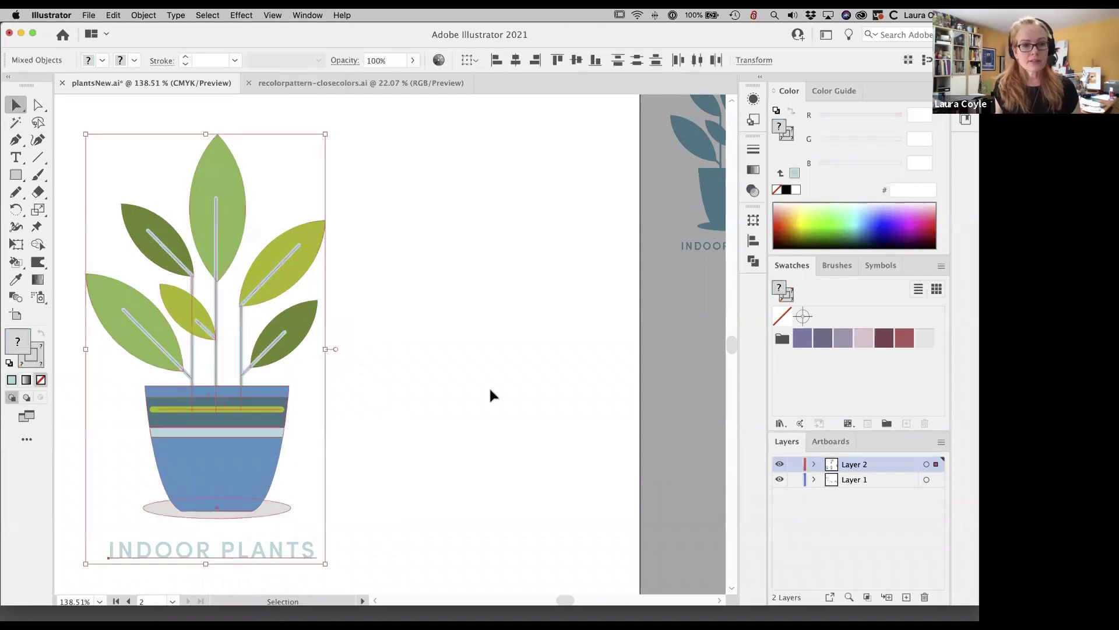
{"action": "left_click", "coordinate": [942, 267]}
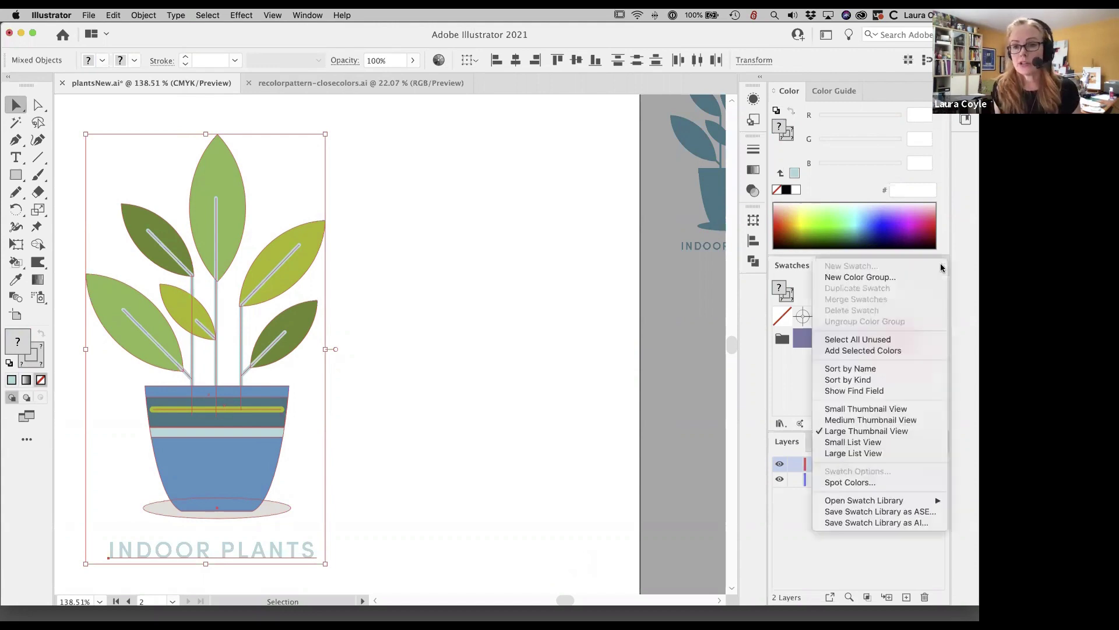
{"action": "left_click", "coordinate": [914, 353]}
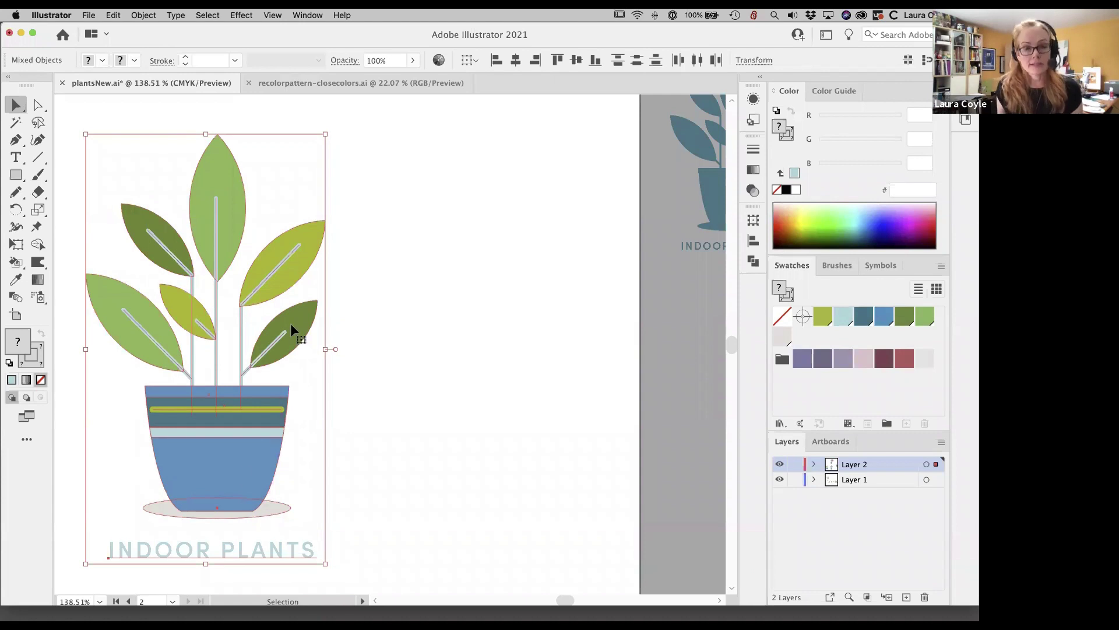
{"action": "left_click", "coordinate": [393, 314]}
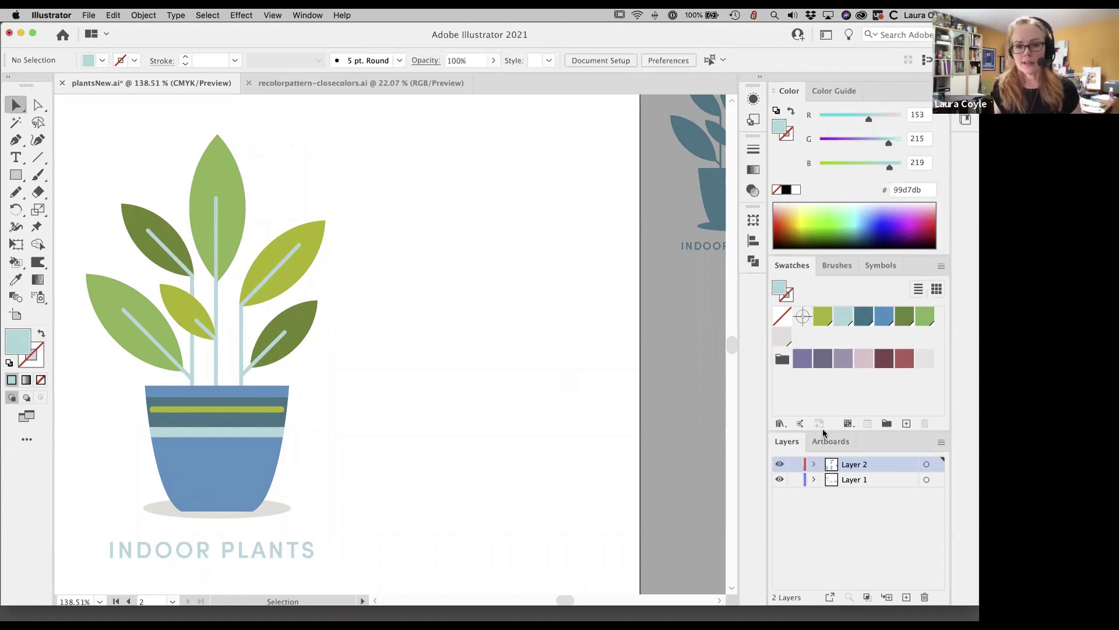
{"action": "double_click", "coordinate": [843, 318]}
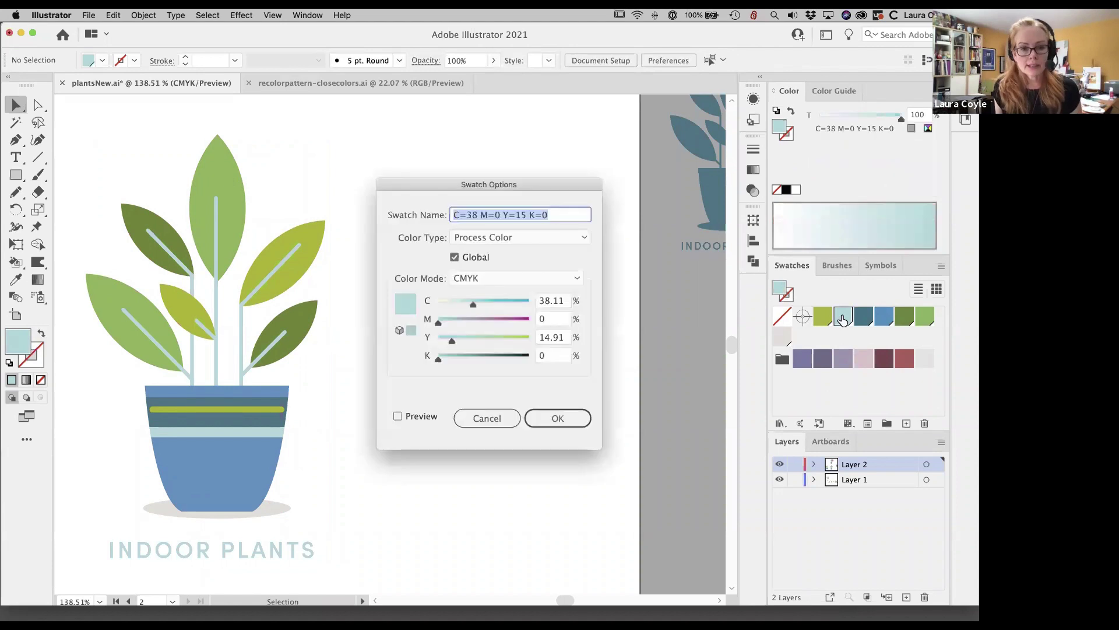
{"action": "left_click", "coordinate": [397, 416]}
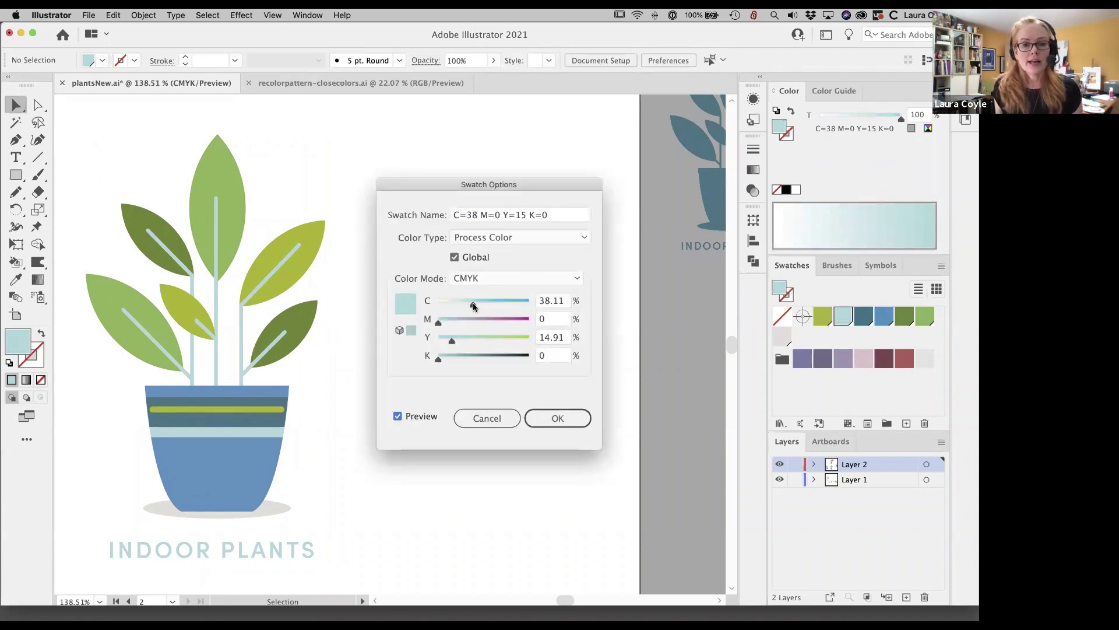
{"action": "left_click_drag", "start_coordinate": [473, 303], "coordinate": [514, 320]}
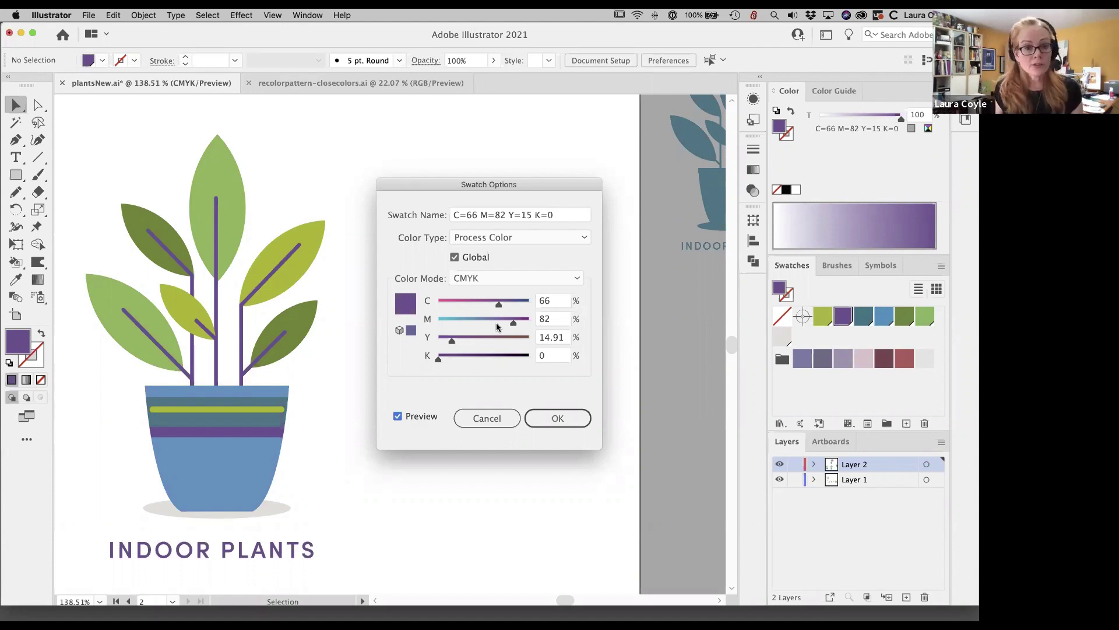
{"action": "left_click", "coordinate": [488, 420]}
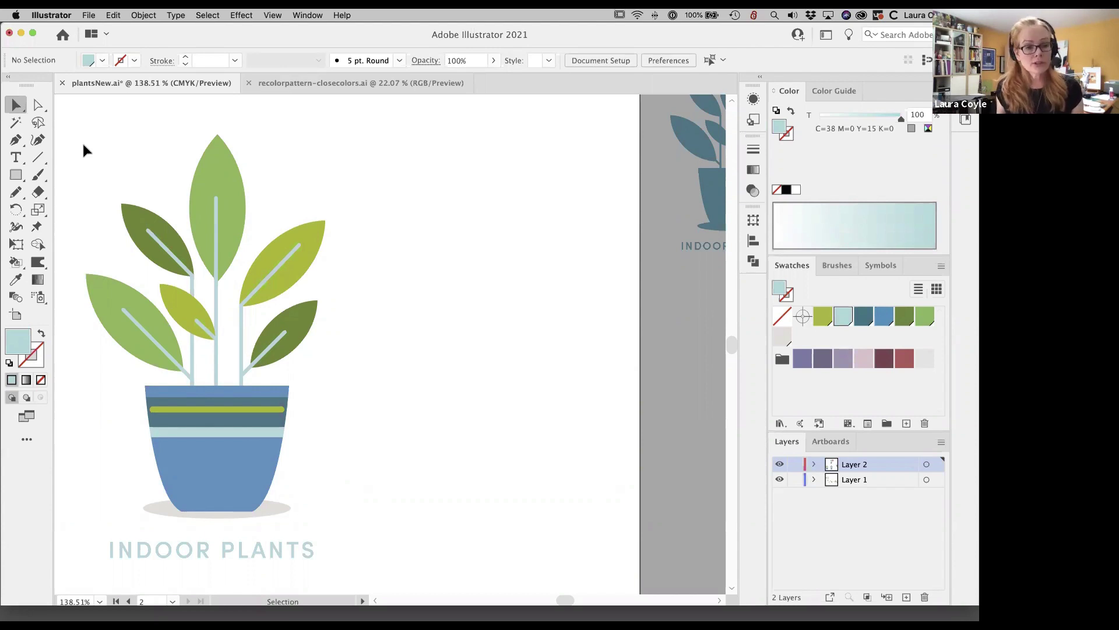
- Select all the plant artwork and open Recolor Artwork, moving its panel aside
{"action": "left_click_drag", "start_coordinate": [83, 144], "coordinate": [405, 565]}
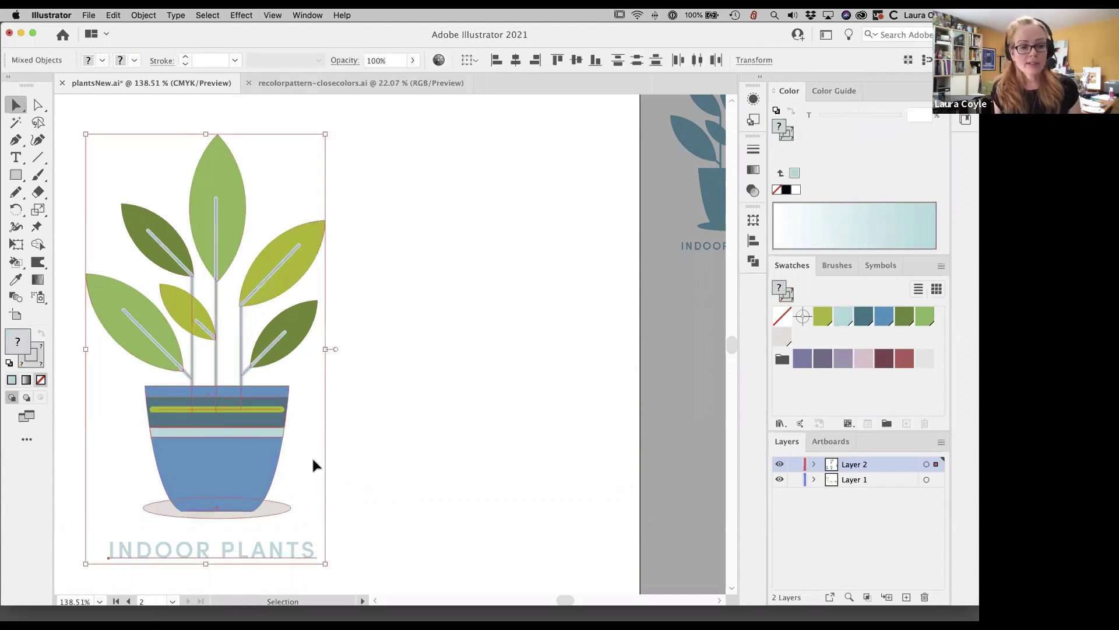
{"action": "left_click", "coordinate": [439, 60]}
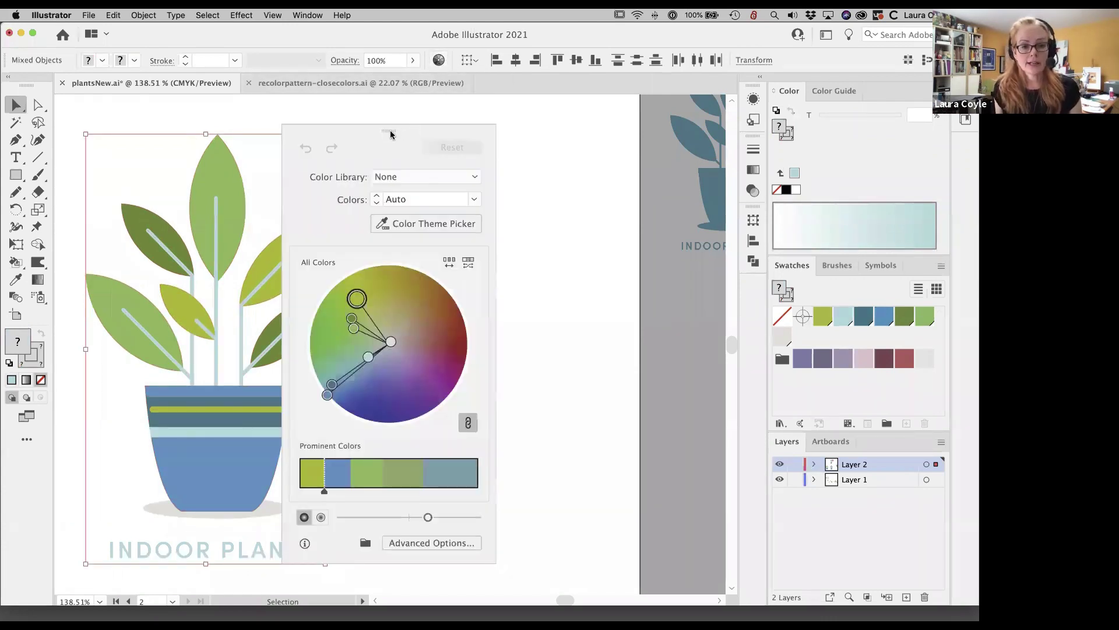
{"action": "left_click_drag", "start_coordinate": [391, 126], "coordinate": [600, 124]}
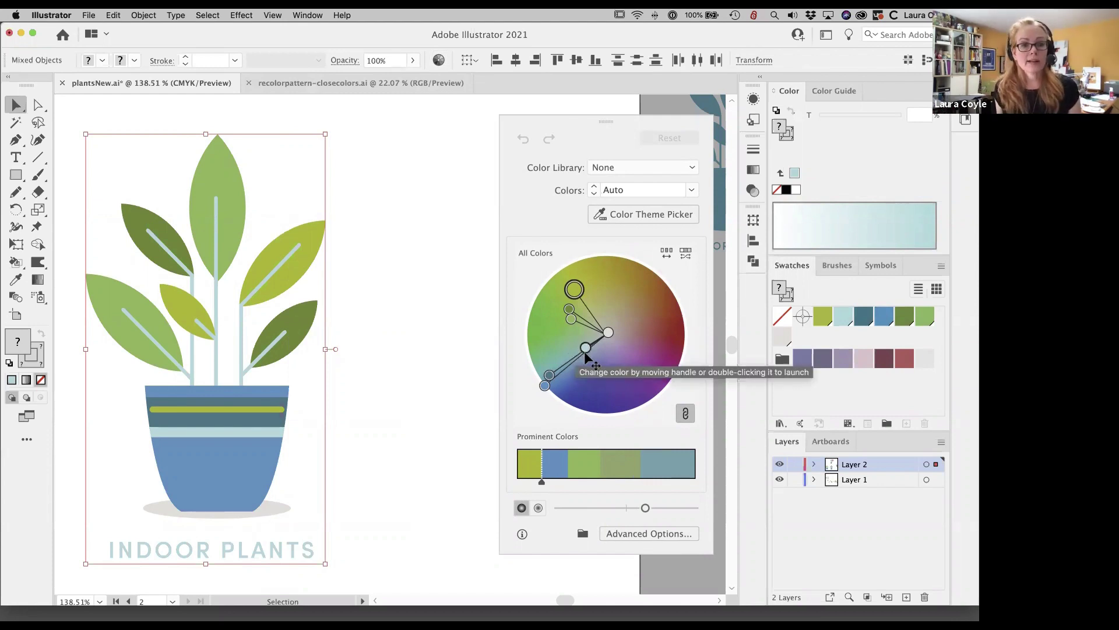
- Unlink the harmony colours and shift the light-blue colour to purple
{"action": "left_click", "coordinate": [685, 413]}
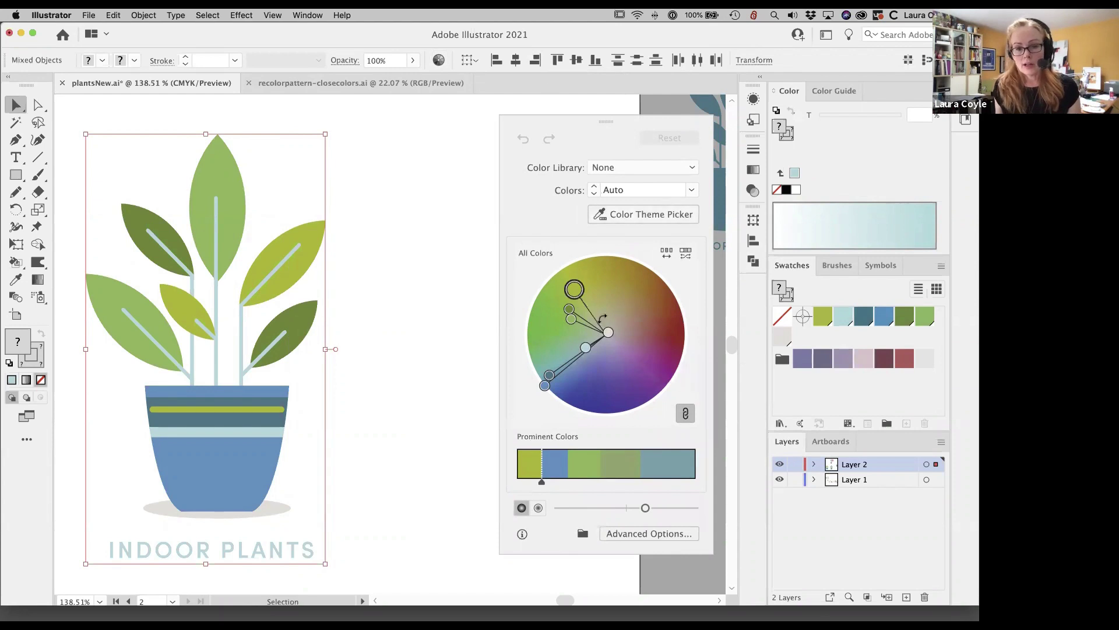
{"action": "left_click", "coordinate": [575, 289]}
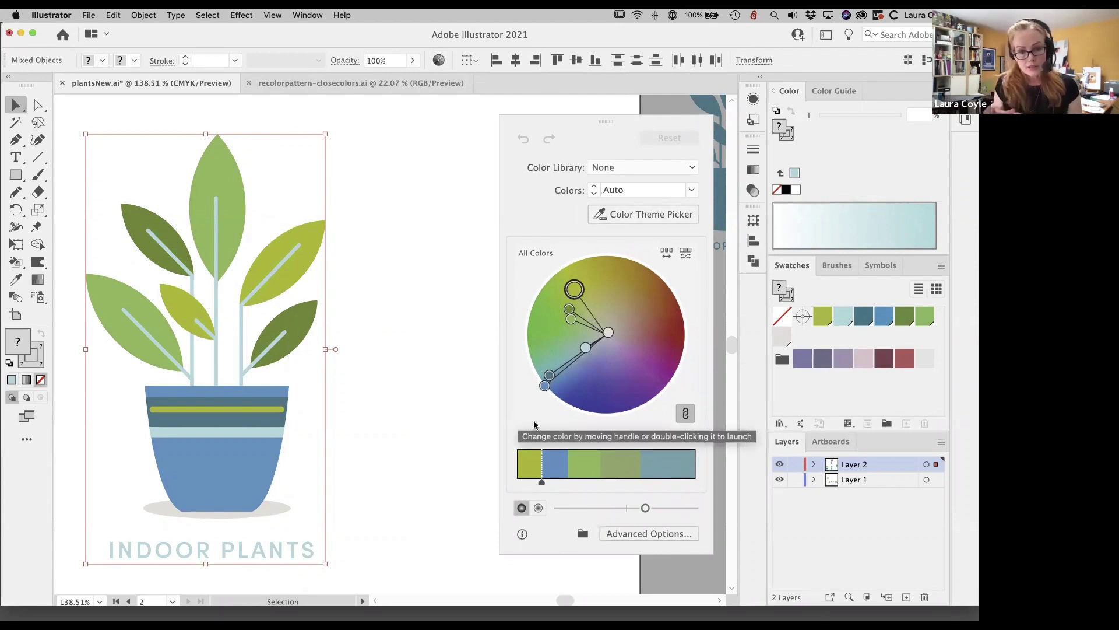
{"action": "left_click", "coordinate": [686, 414]}
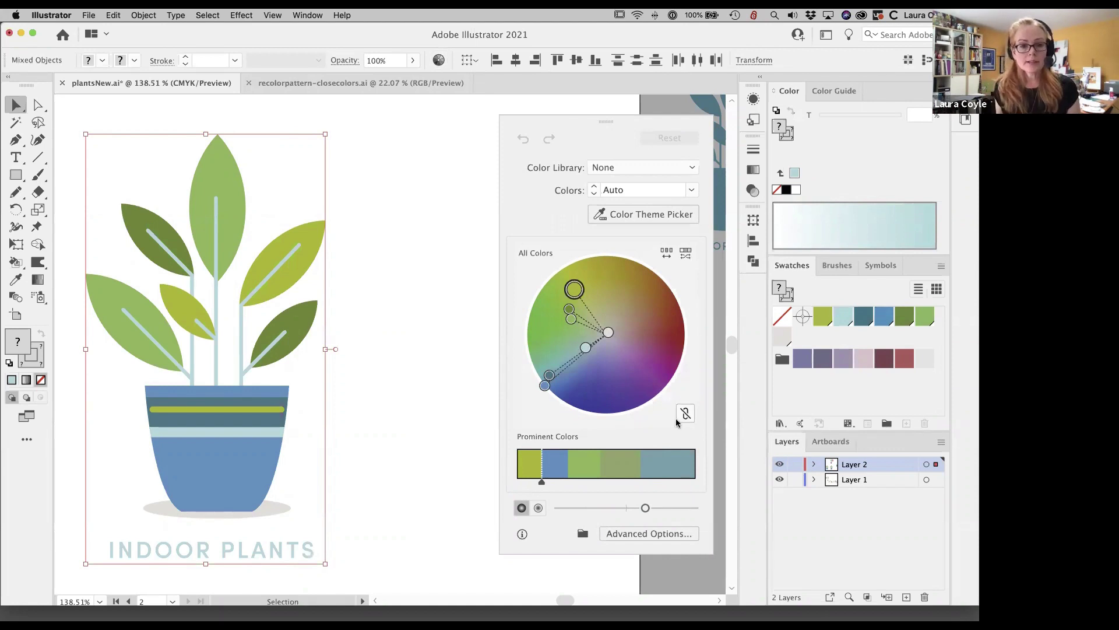
{"action": "left_click_drag", "start_coordinate": [585, 348], "coordinate": [633, 365]}
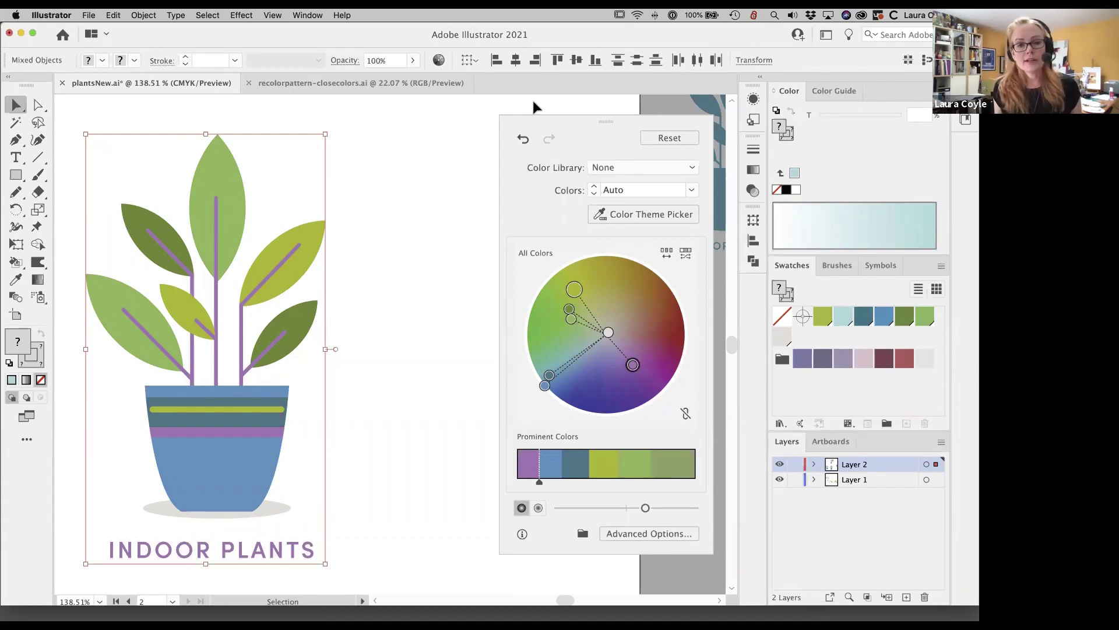
- Undo the purple recolour so stems, stripe and lettering are light blue again
{"action": "left_click", "coordinate": [616, 475]}
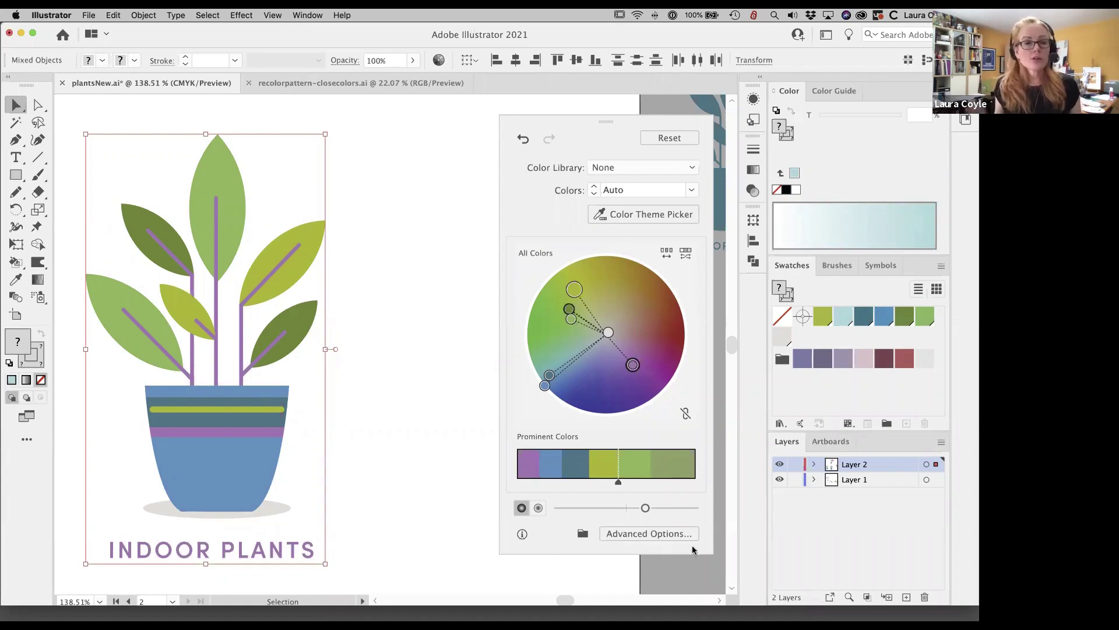
{"action": "left_click", "coordinate": [522, 140]}
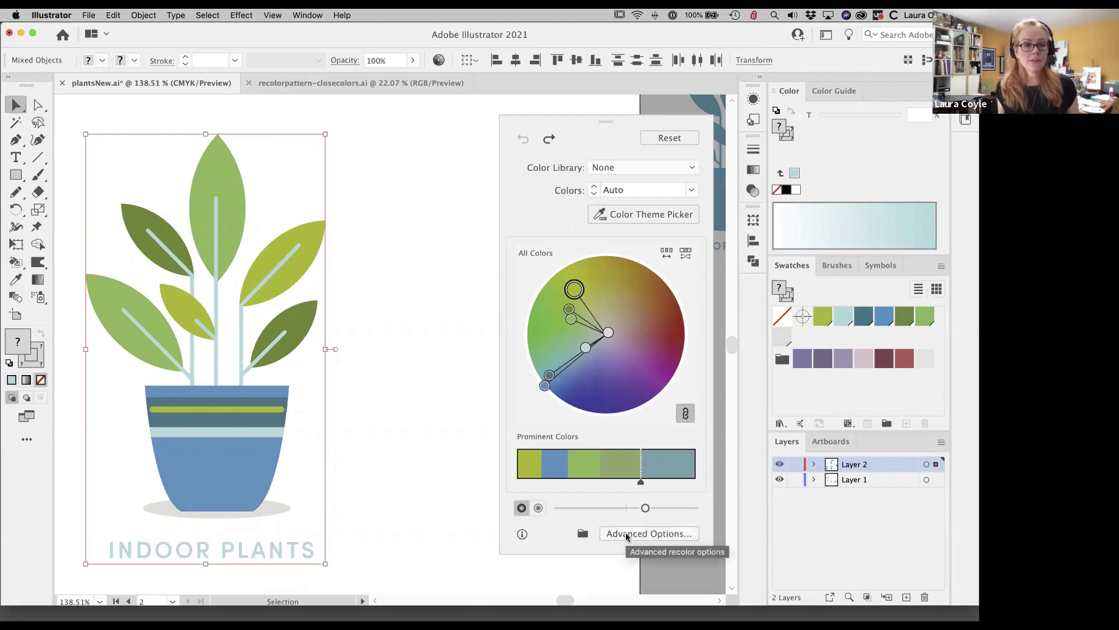
- Look through the Advanced Options Edit and Assign tabs, then cancel without applying changes
{"action": "left_click", "coordinate": [625, 533]}
{"action": "left_click_drag", "start_coordinate": [667, 134], "coordinate": [519, 116]}
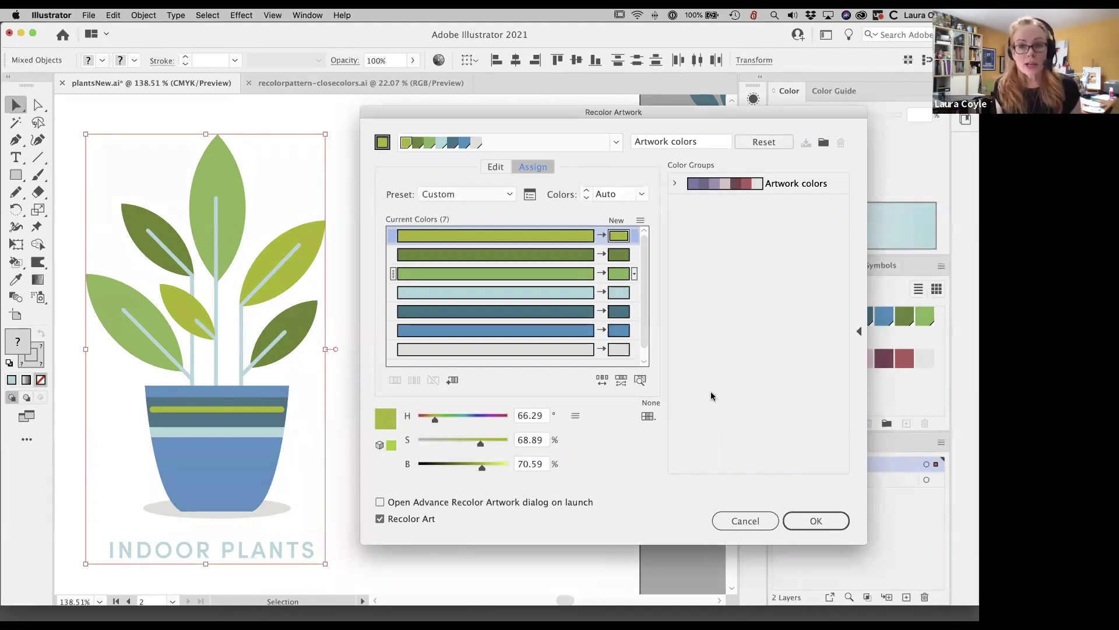
{"action": "left_click", "coordinate": [496, 167]}
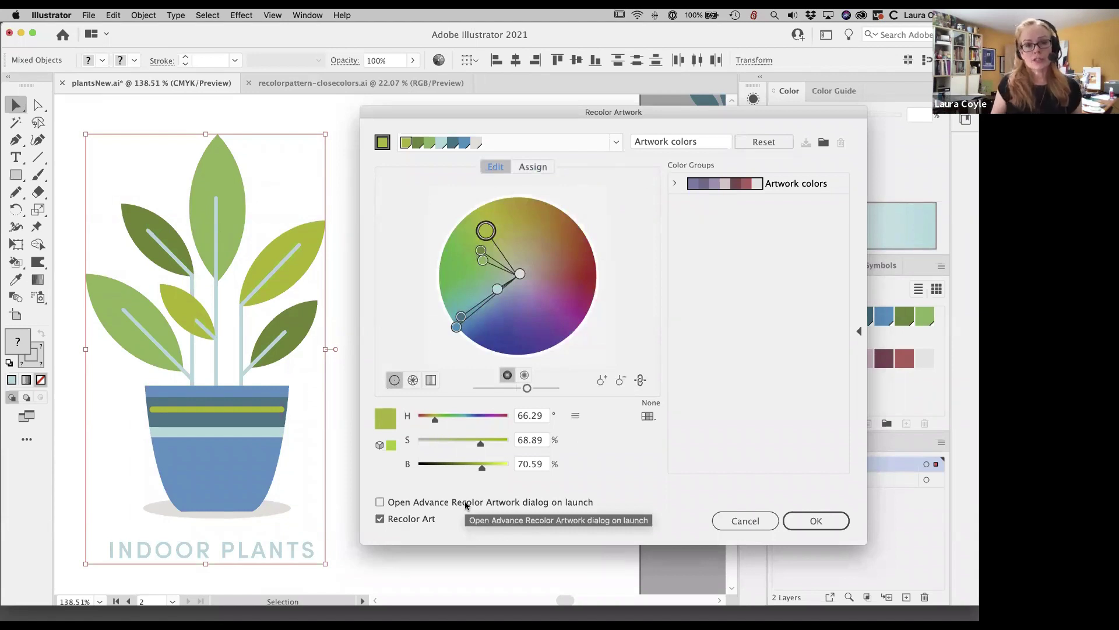
{"action": "left_click", "coordinate": [535, 167]}
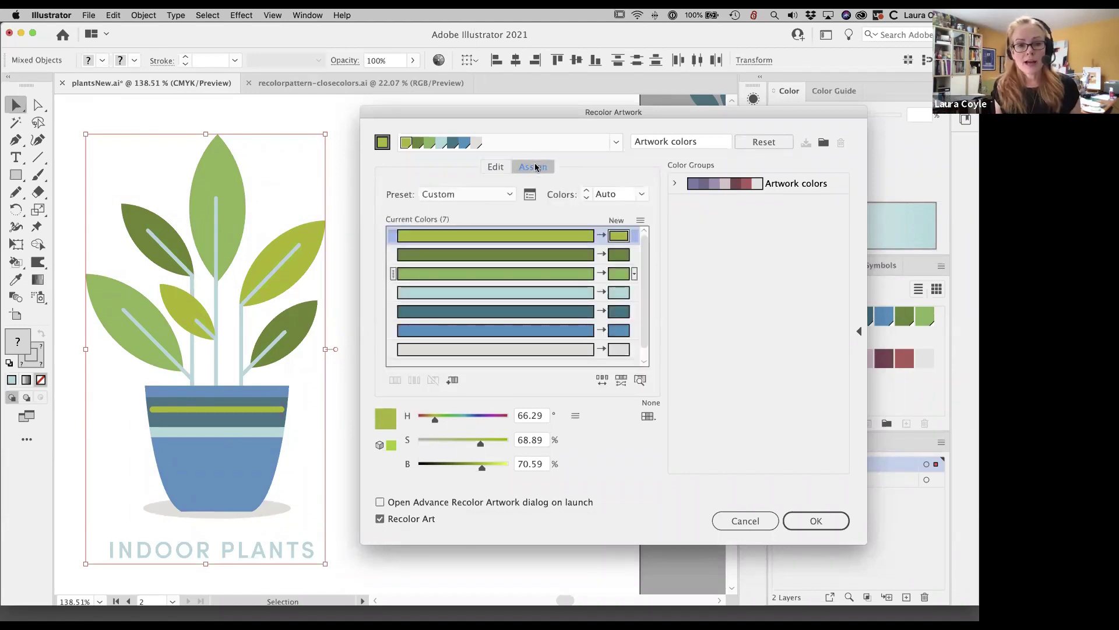
{"action": "left_click", "coordinate": [747, 520]}
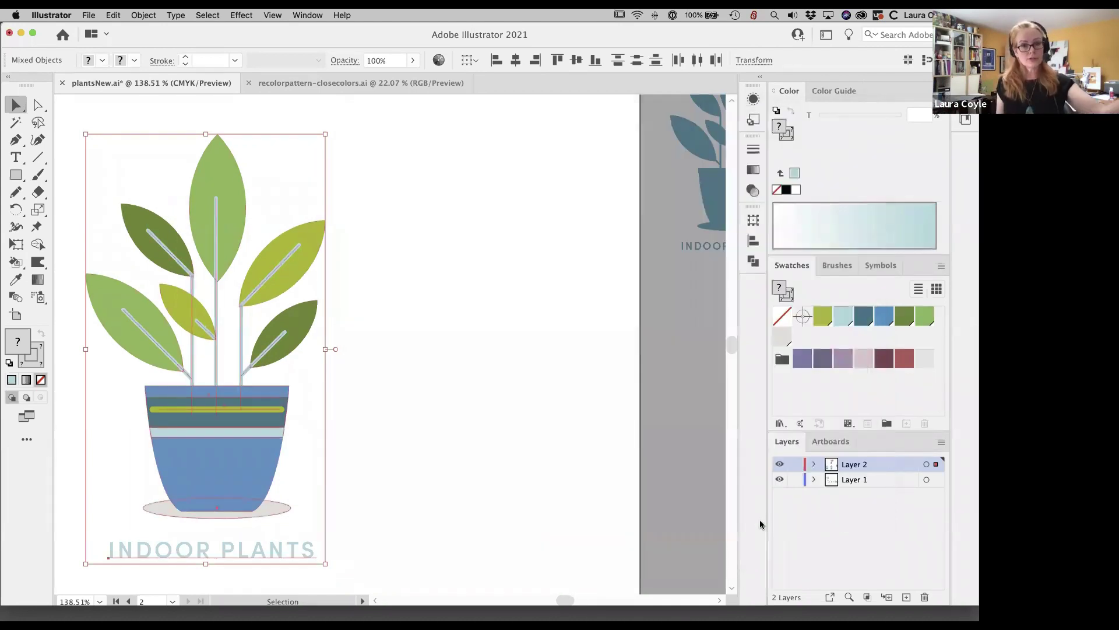
- Reopen Recolor Artwork for the selected plant via Edit > Edit Colors
{"action": "left_click", "coordinate": [439, 60]}
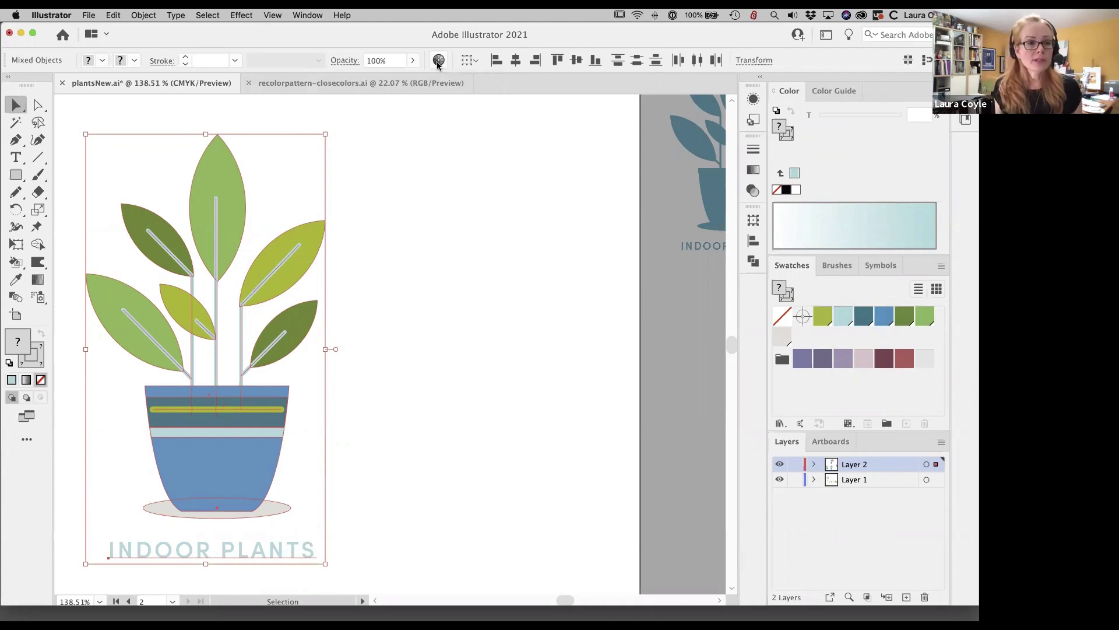
{"action": "left_click", "coordinate": [113, 16]}
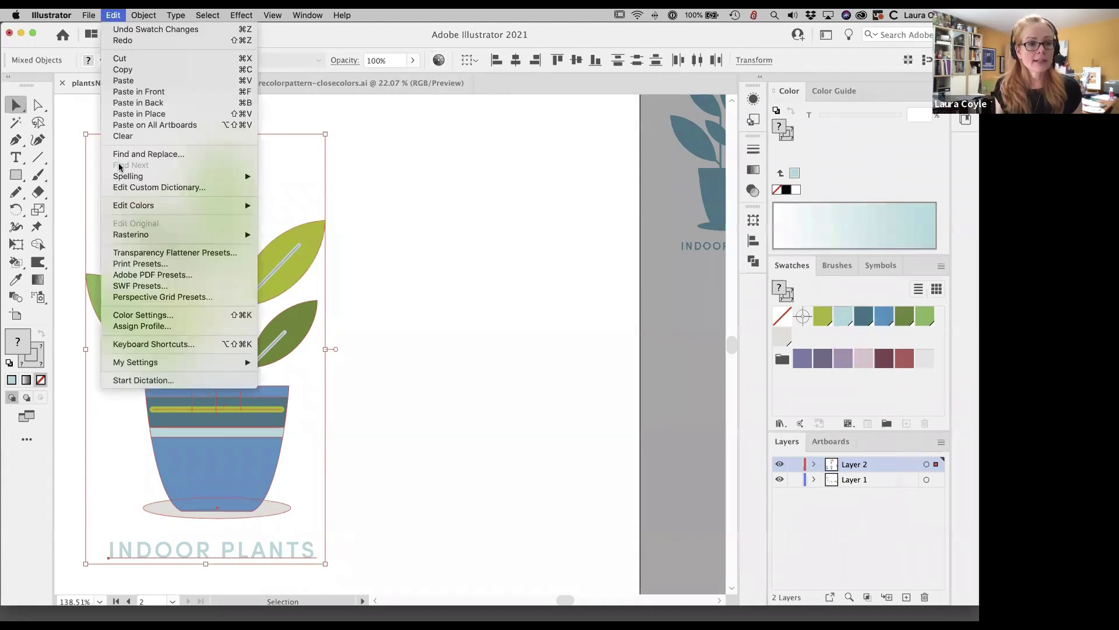
{"action": "mouse_move", "coordinate": [210, 206]}
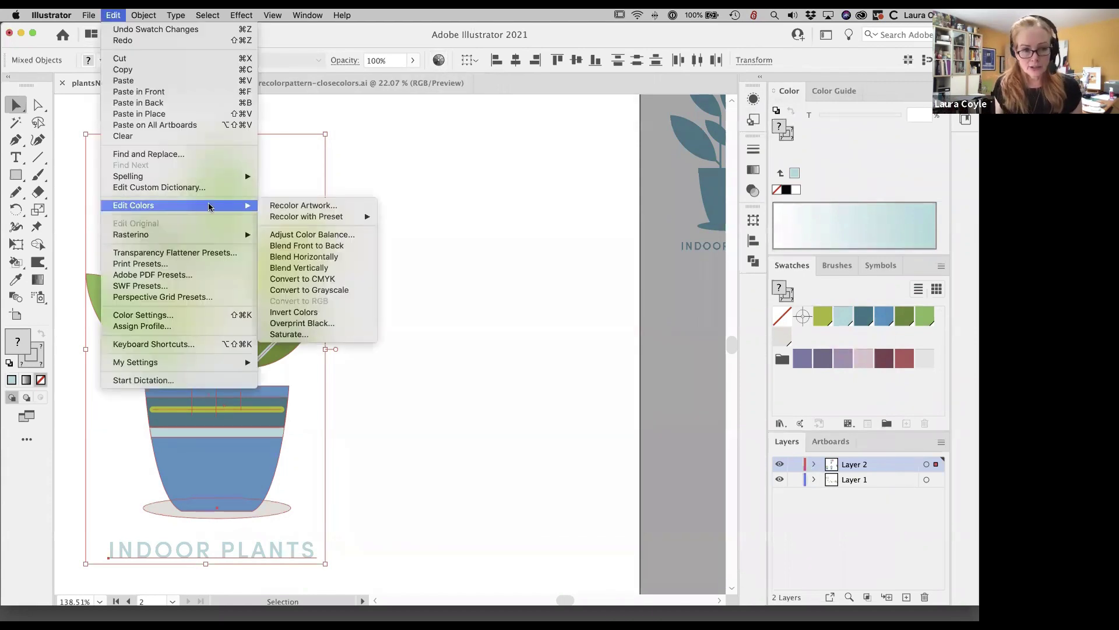
{"action": "left_click", "coordinate": [309, 206]}
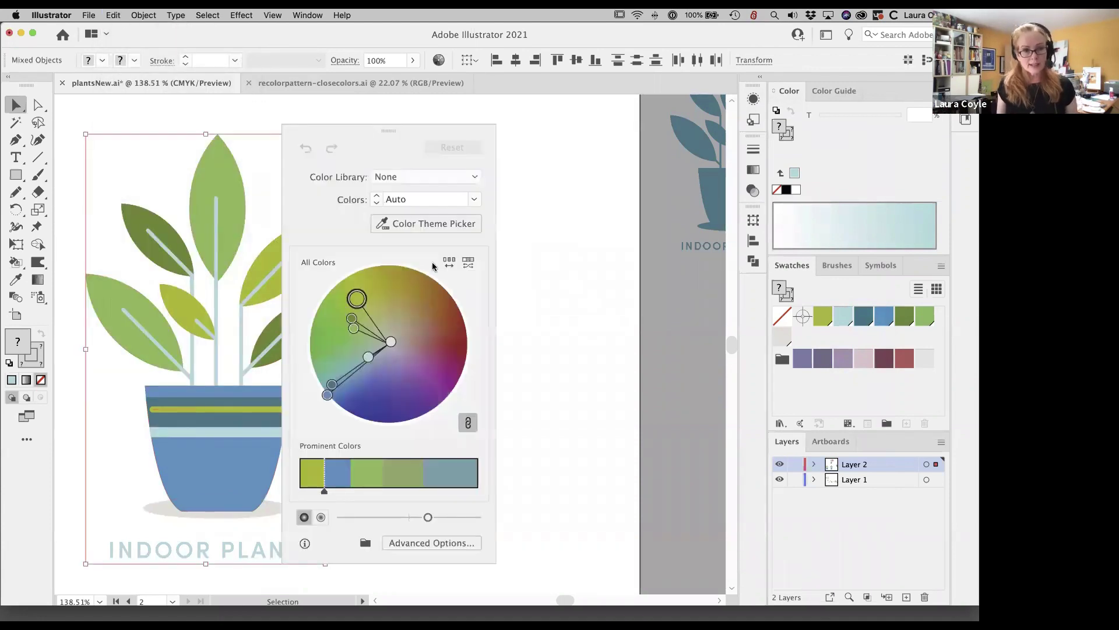
- Rotate the base colour and its linked harmony colours to new hues on the wheel
{"action": "left_click_drag", "start_coordinate": [431, 129], "coordinate": [617, 132]}
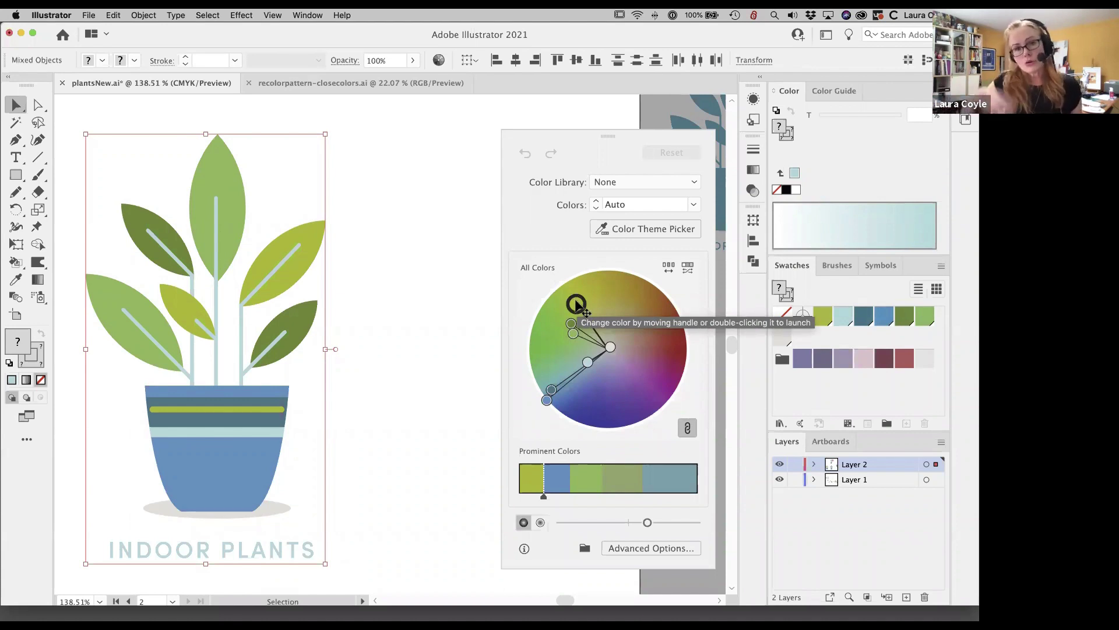
{"action": "left_click_drag", "start_coordinate": [576, 303], "coordinate": [645, 396]}
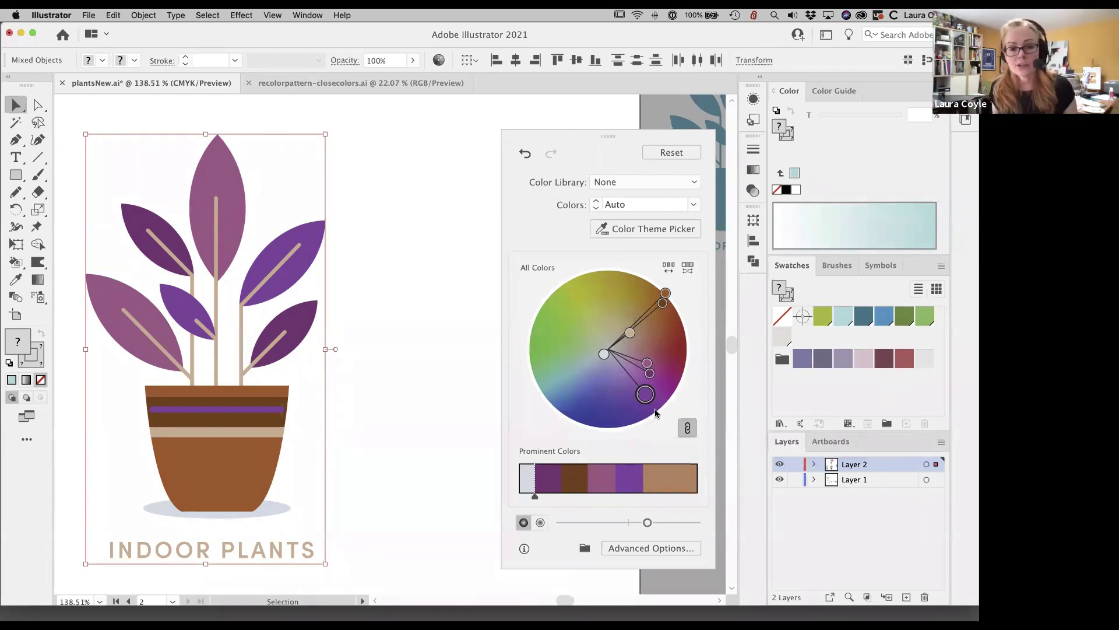
{"action": "left_click_drag", "start_coordinate": [646, 395], "coordinate": [663, 322]}
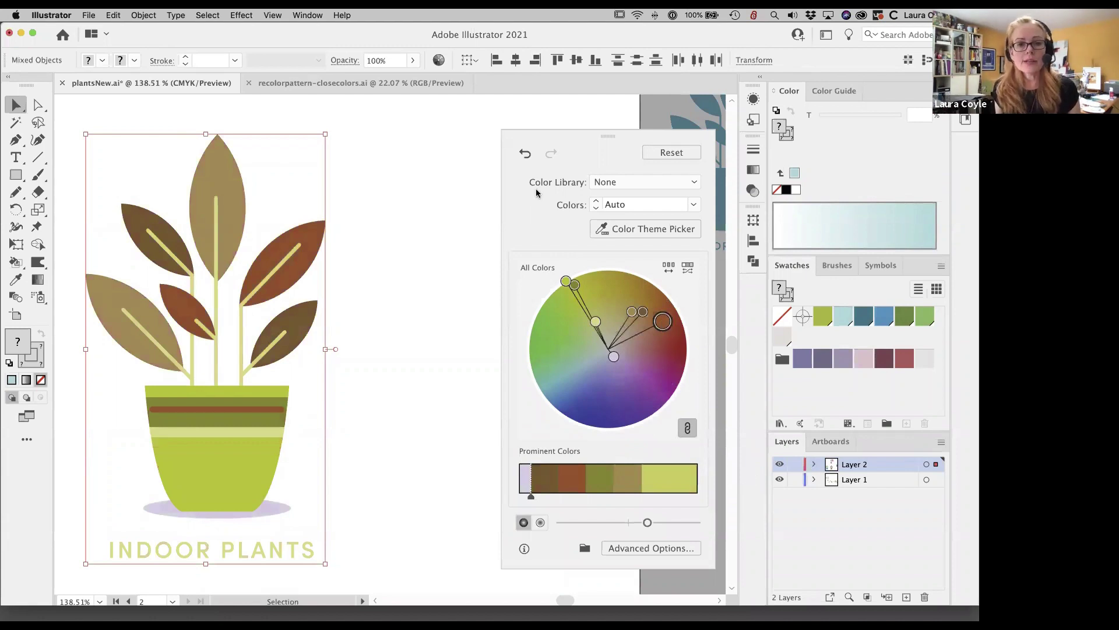
- Undo three recolour changes to restore the original greens and blues
{"action": "left_click", "coordinate": [525, 154]}
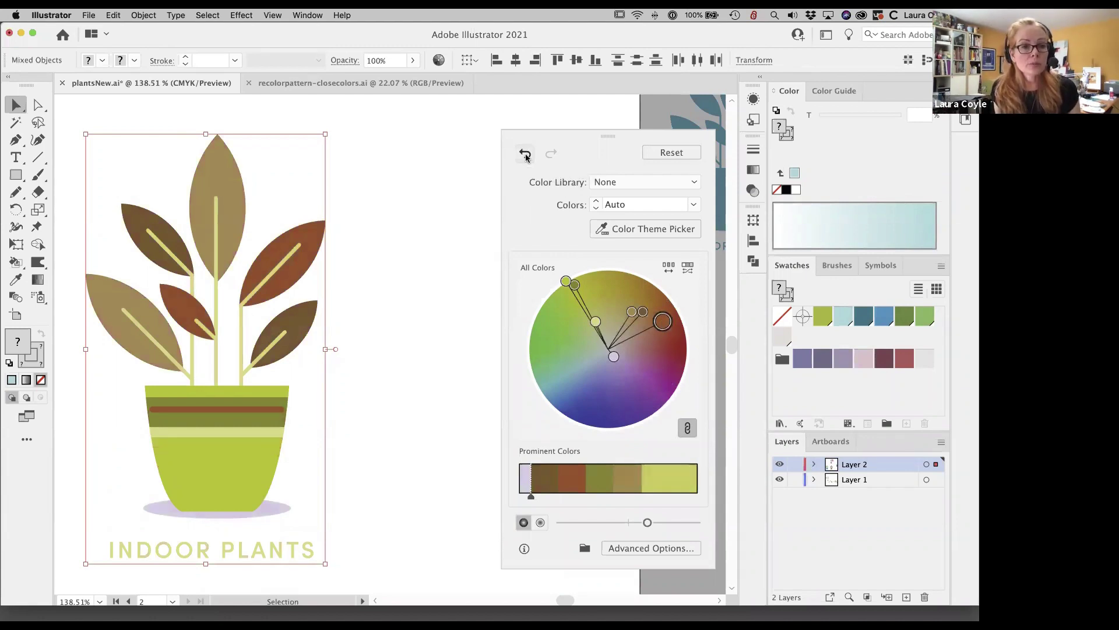
{"action": "left_click", "coordinate": [526, 154]}
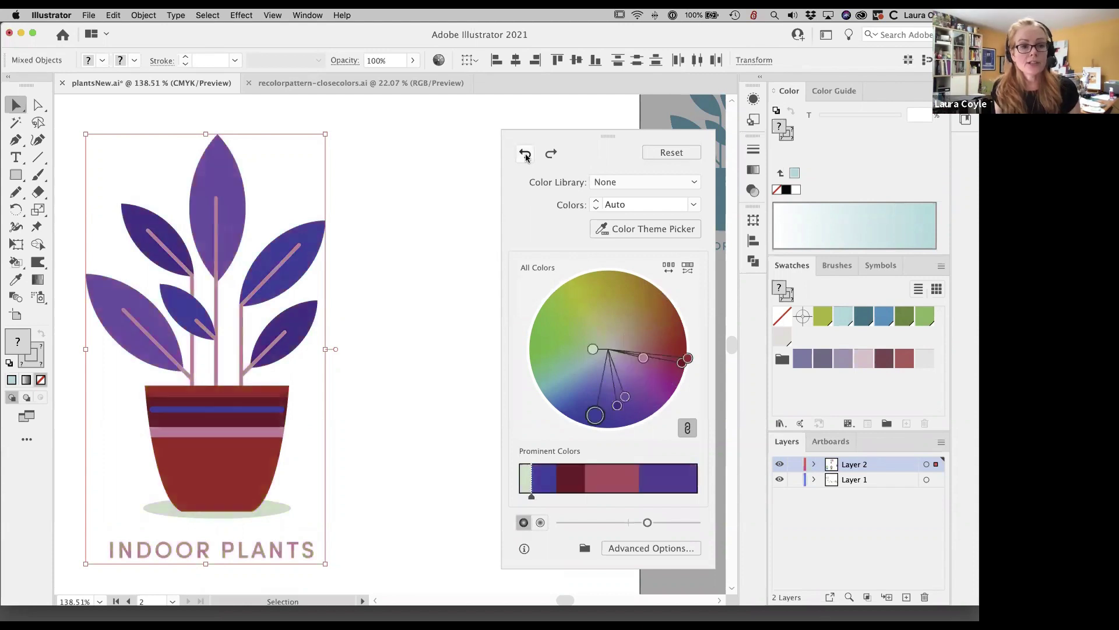
{"action": "left_click", "coordinate": [525, 154]}
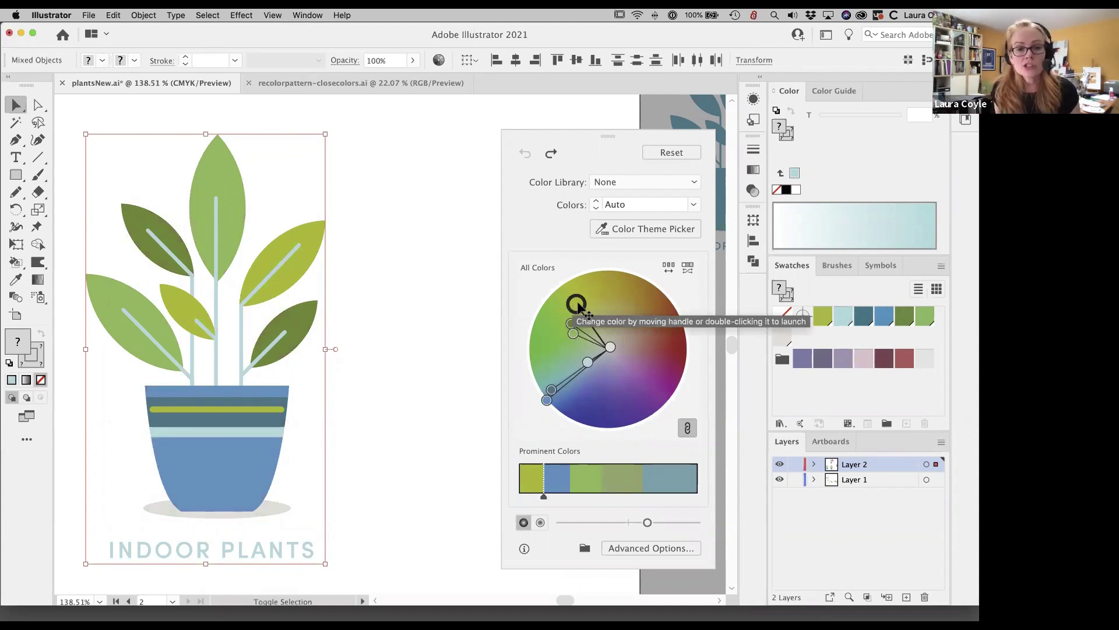
- Rotate the linked harmony colours to give lavender-blue leaves, a magenta pot and lilac lettering
{"action": "left_click_drag", "start_coordinate": [575, 305], "coordinate": [573, 307]}
{"action": "left_click_drag", "start_coordinate": [557, 347], "coordinate": [611, 404]}
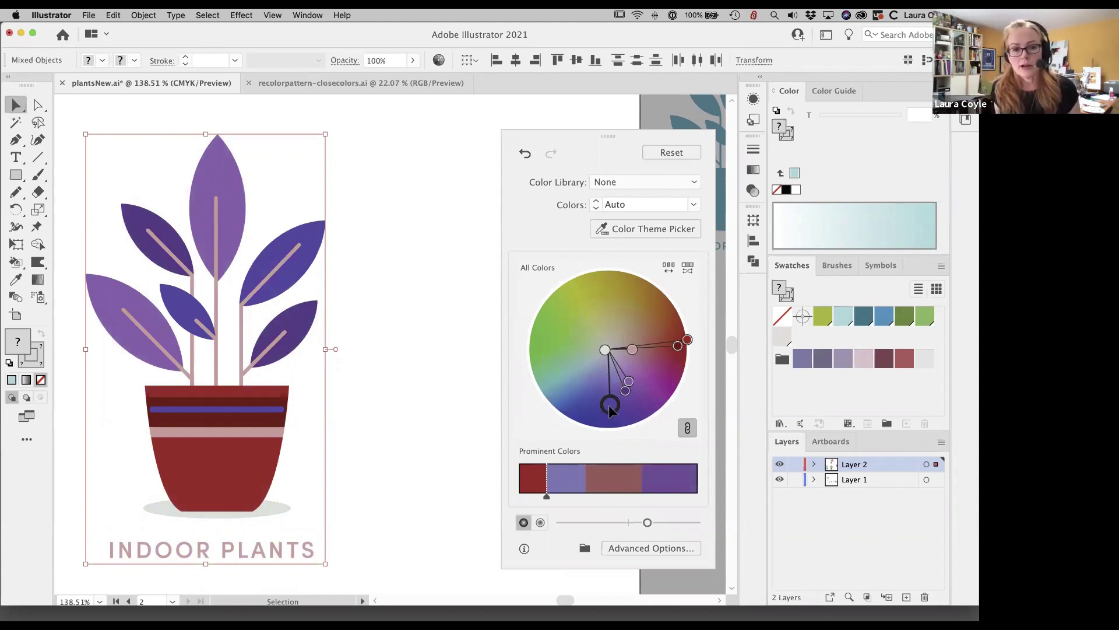
{"action": "left_click_drag", "start_coordinate": [610, 411], "coordinate": [589, 375]}
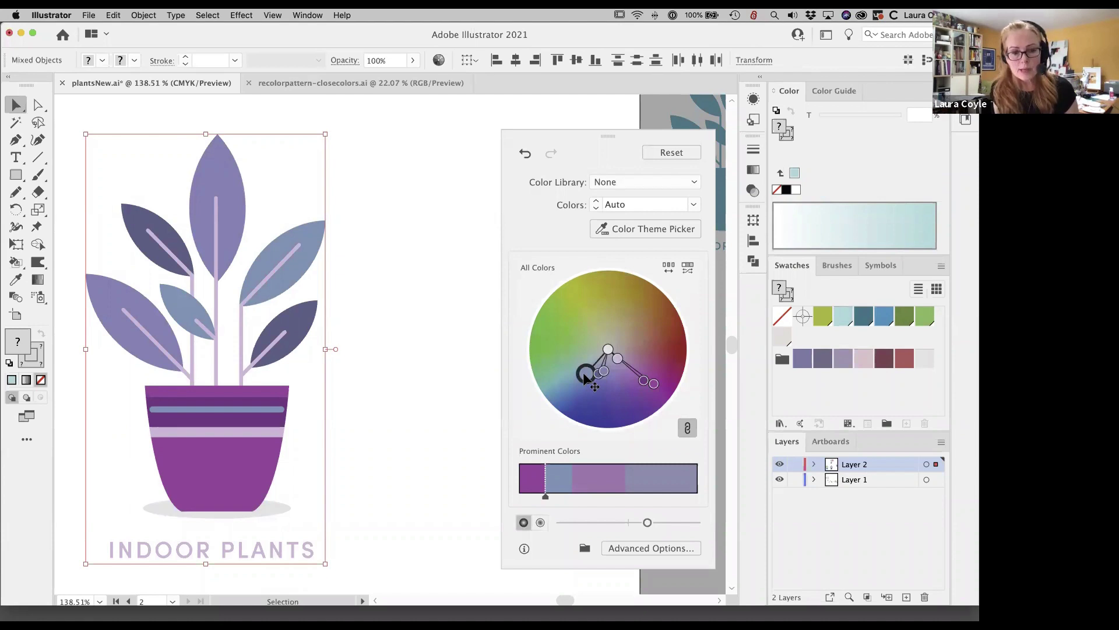
- Shift the base colour handle so leaves become blue-violet and slate above a magenta pot
{"action": "left_click_drag", "start_coordinate": [585, 376], "coordinate": [583, 378]}
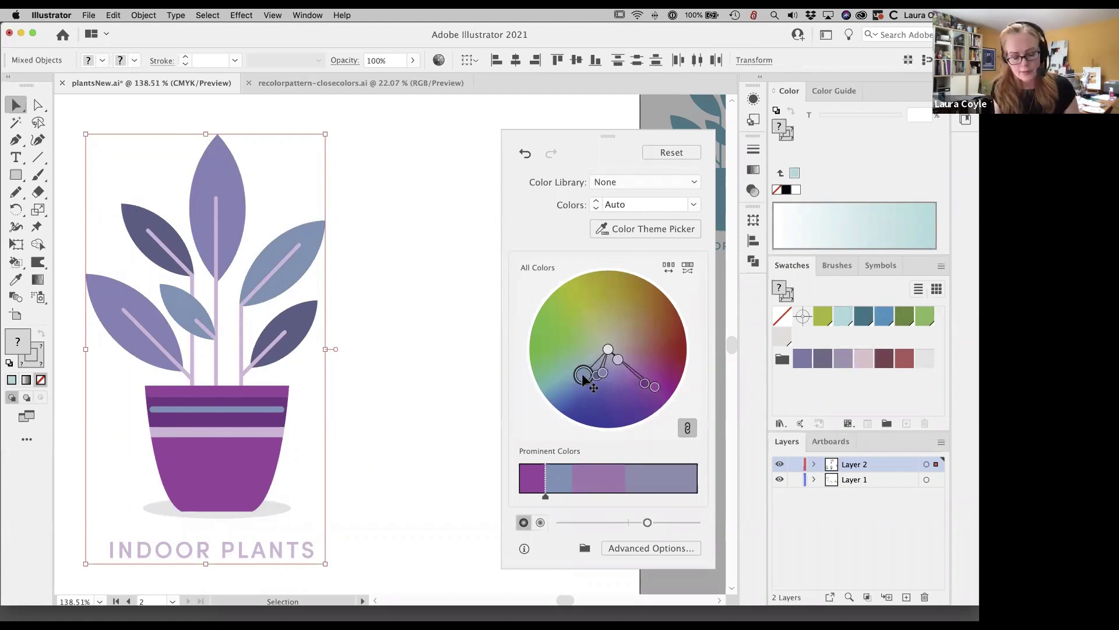
{"action": "left_click_drag", "start_coordinate": [584, 378], "coordinate": [564, 404]}
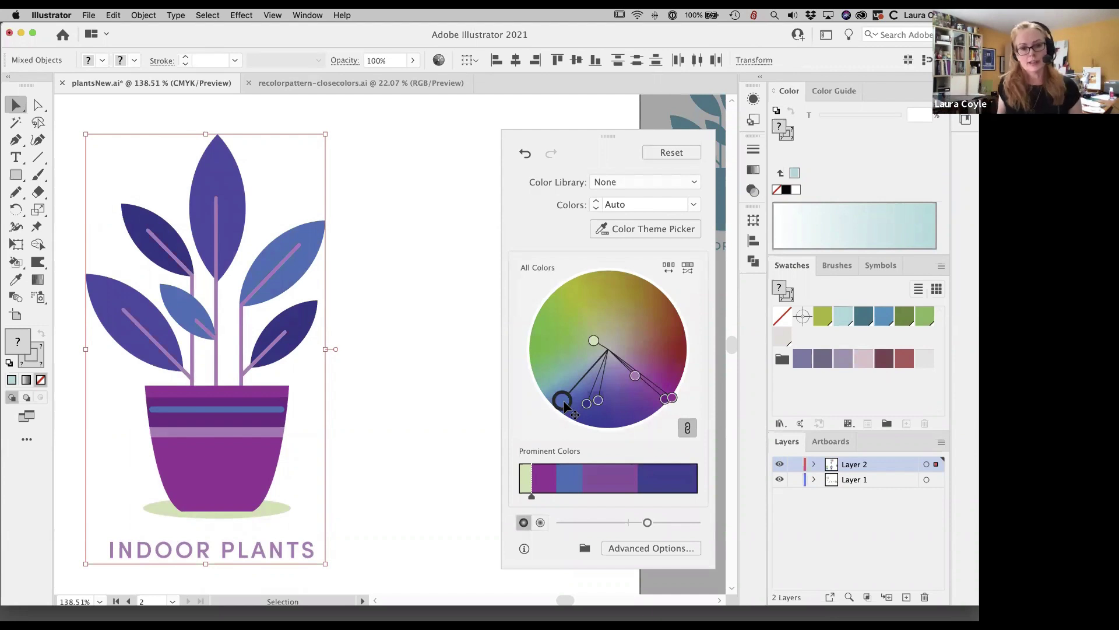
{"action": "left_click_drag", "start_coordinate": [564, 400], "coordinate": [576, 385]}
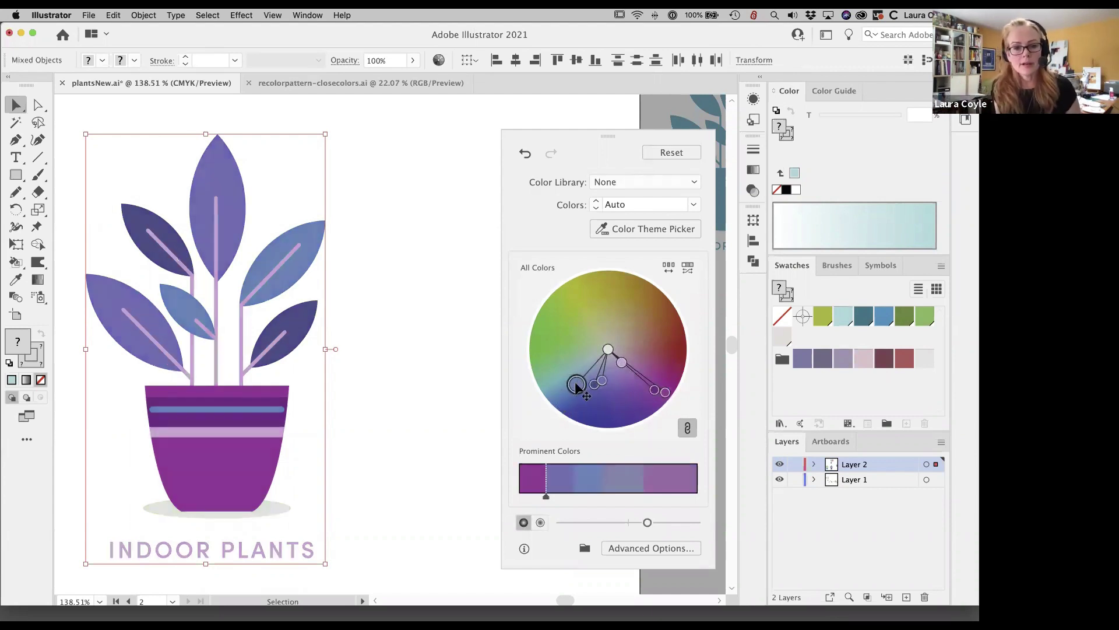
- Show brightness and hue on the colour wheel and rotate the harmony toward lavender leaves
{"action": "left_click", "coordinate": [541, 524]}
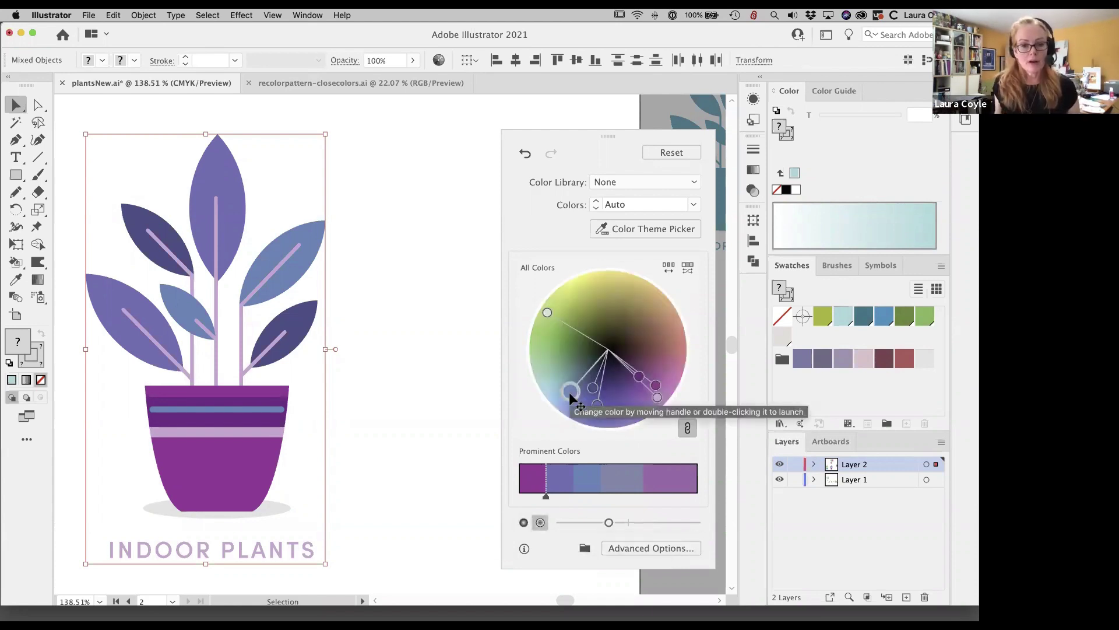
{"action": "mouse_move", "coordinate": [569, 390]}
{"action": "left_mouse_down"}
{"action": "mouse_move", "coordinate": [594, 366]}
{"action": "mouse_move", "coordinate": [565, 403]}
{"action": "left_mouse_up"}
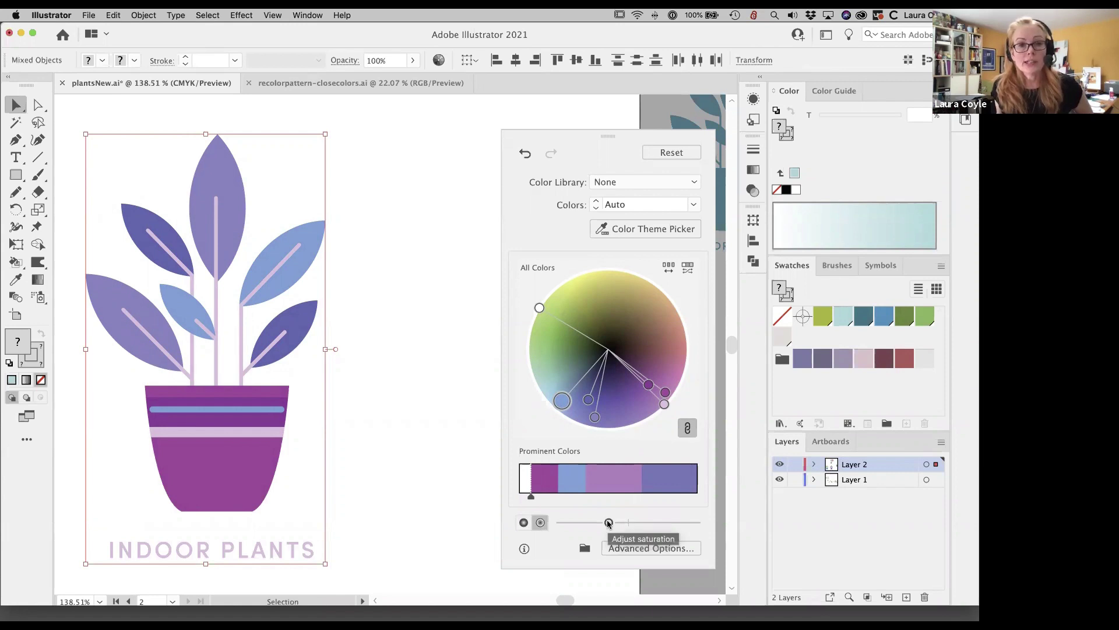
- Lower the saturation of all colours so the plant turns greyish lavender and slate
{"action": "left_click_drag", "start_coordinate": [608, 522], "coordinate": [584, 527]}
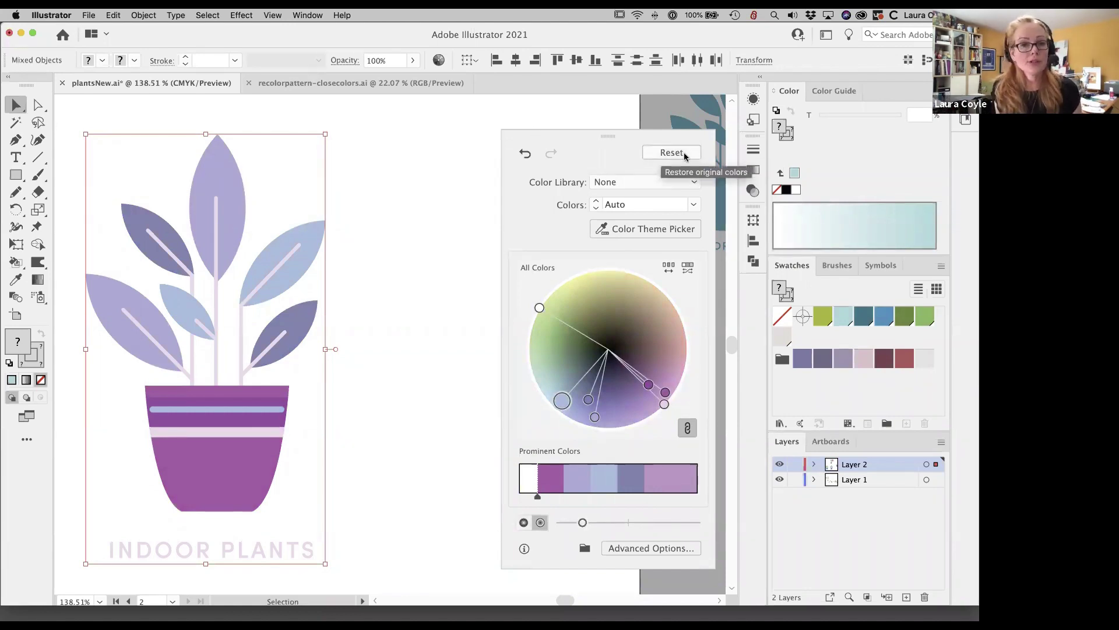
- Reset to the original colours, then rotate the harmony for violet leaves and a brick-red pot
{"action": "left_click", "coordinate": [684, 152]}
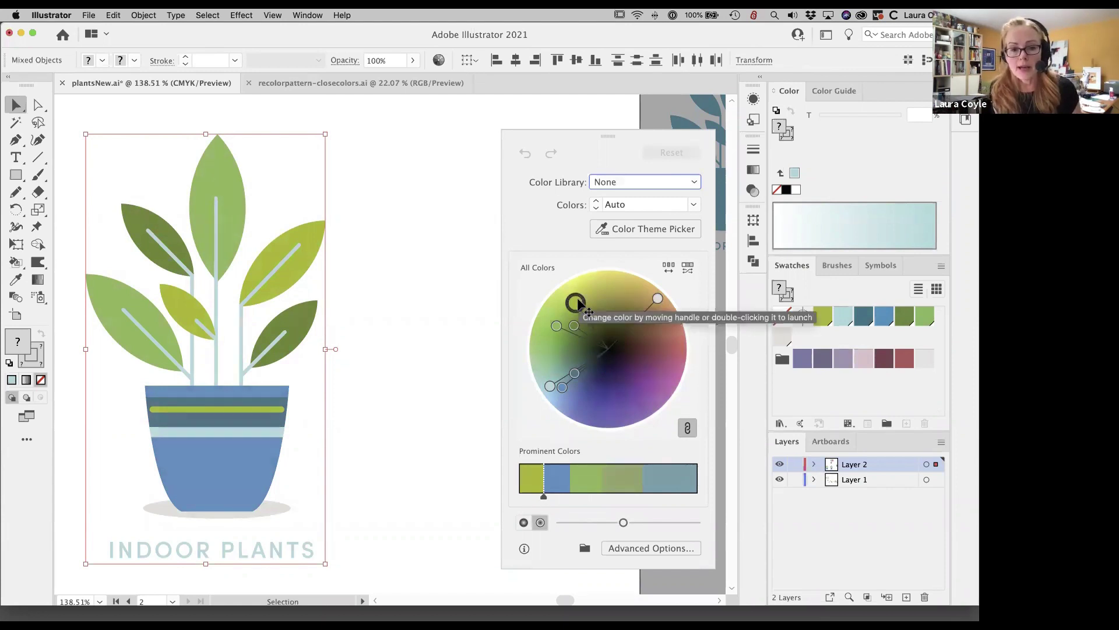
{"action": "left_click_drag", "start_coordinate": [577, 302], "coordinate": [623, 406]}
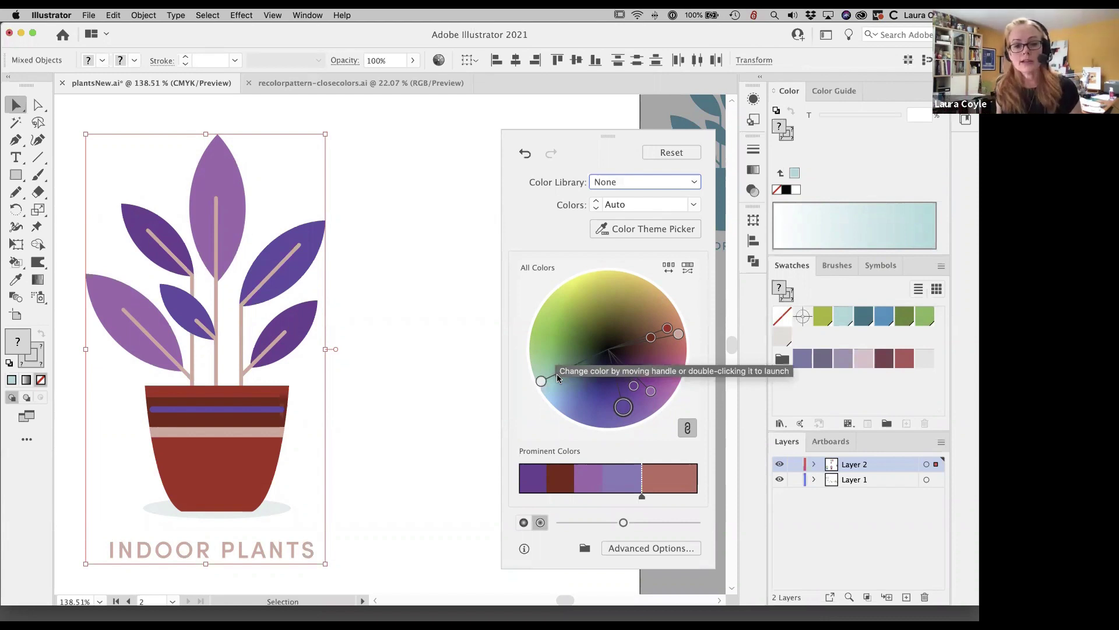
- Unlink the harmony colours, turn the pot stripes olive and the pot body blue
{"action": "left_click", "coordinate": [688, 429]}
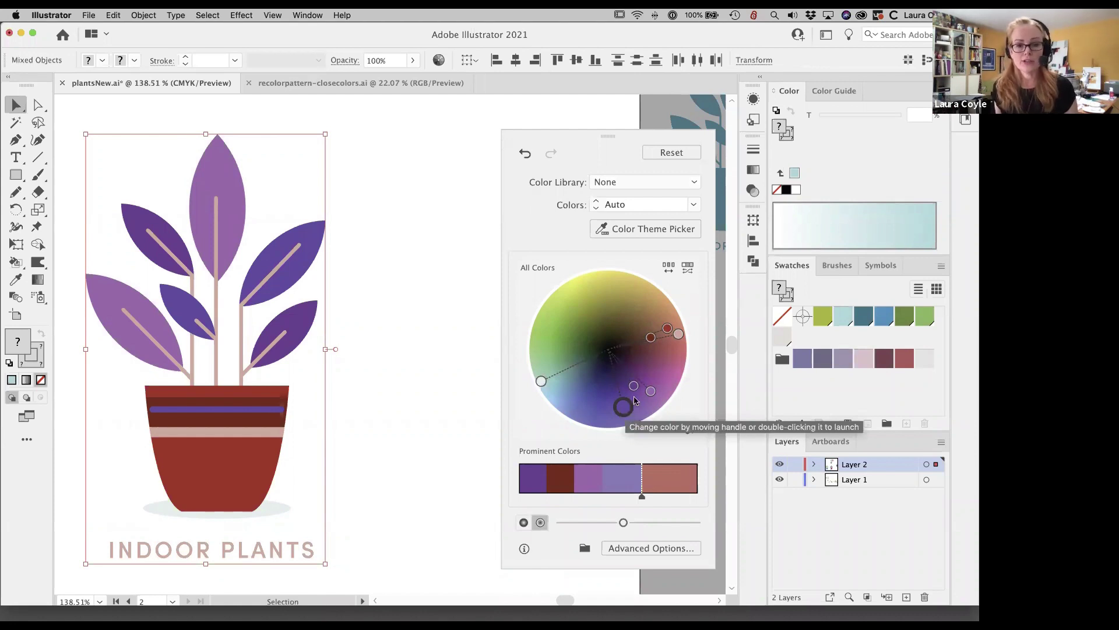
{"action": "left_click_drag", "start_coordinate": [650, 339], "coordinate": [595, 282]}
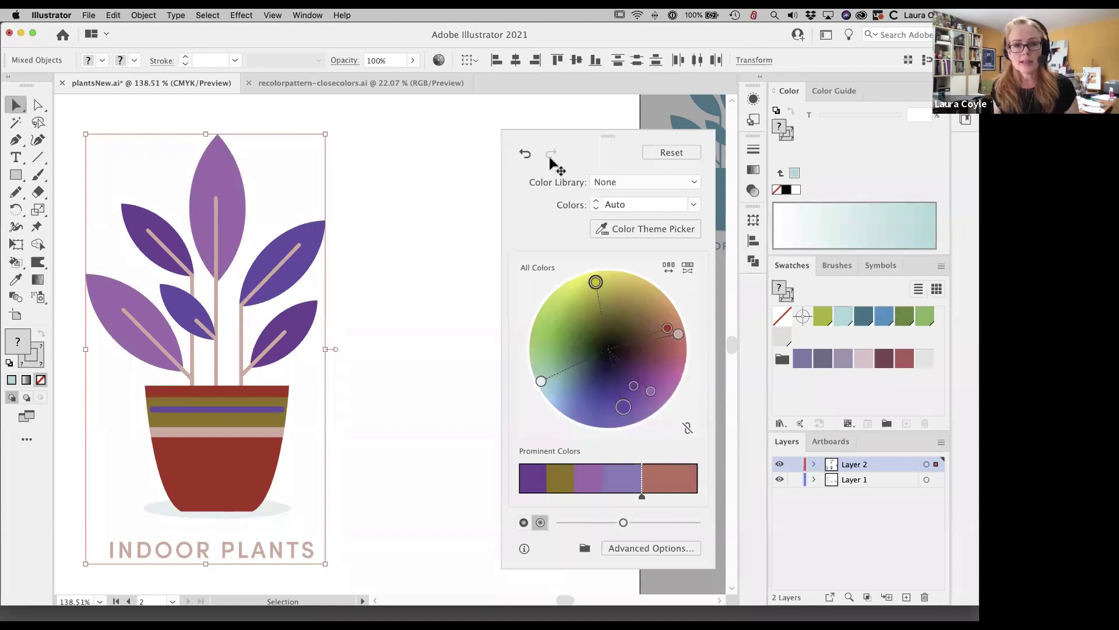
{"action": "left_click", "coordinate": [667, 329]}
{"action": "left_click_drag", "start_coordinate": [667, 329], "coordinate": [576, 398]}
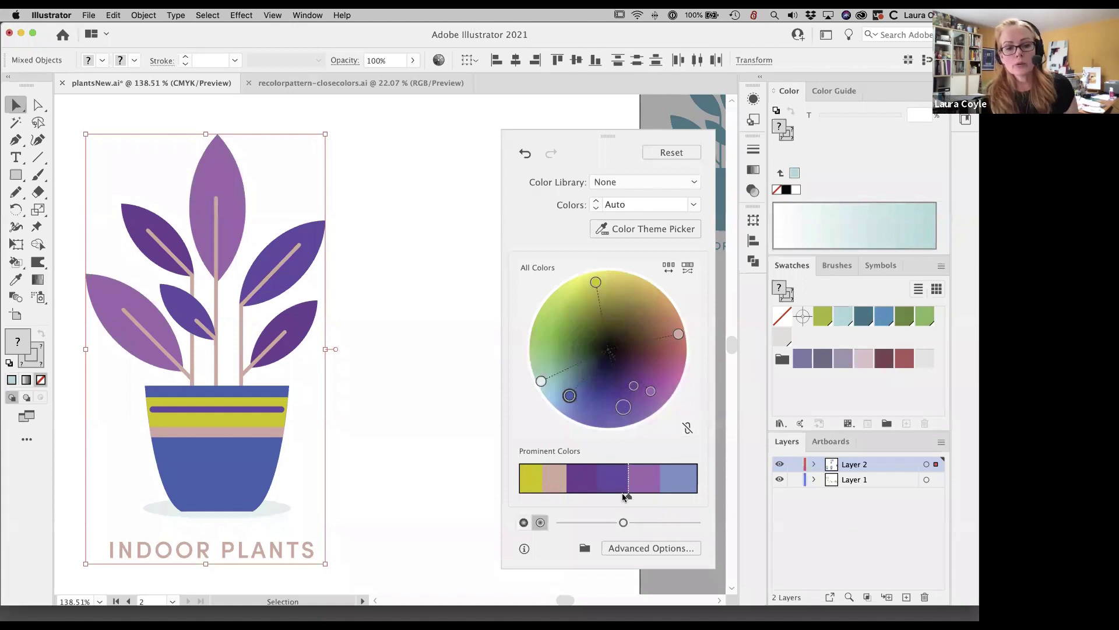
- Lighten the pot's blue to a pale powder blue with the Select Shade picker
{"action": "left_click", "coordinate": [524, 523]}
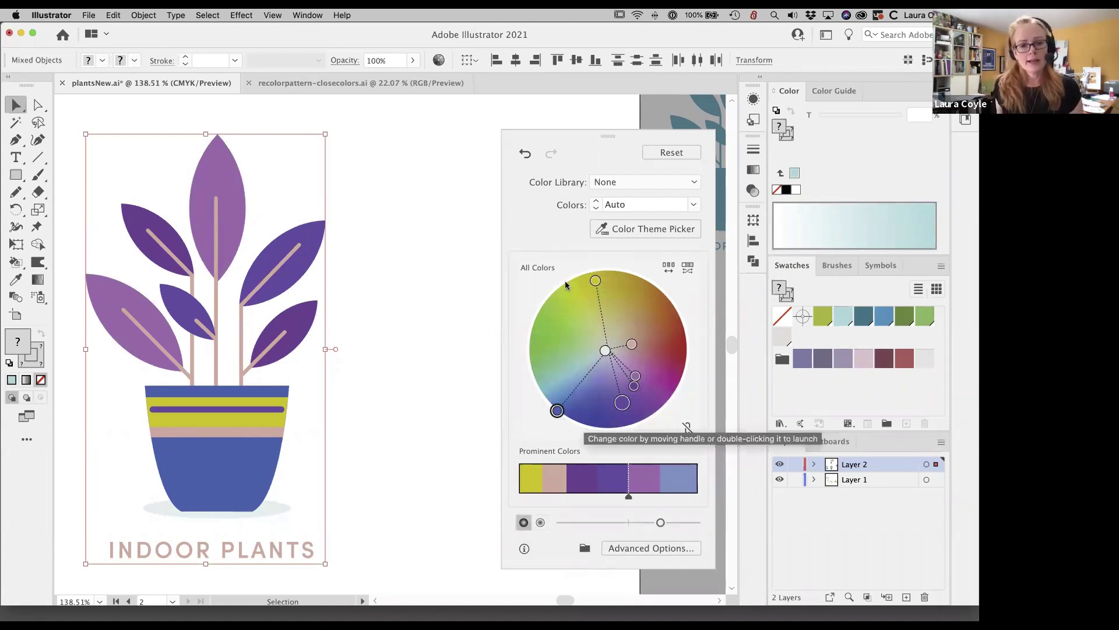
{"action": "right_click", "coordinate": [556, 412]}
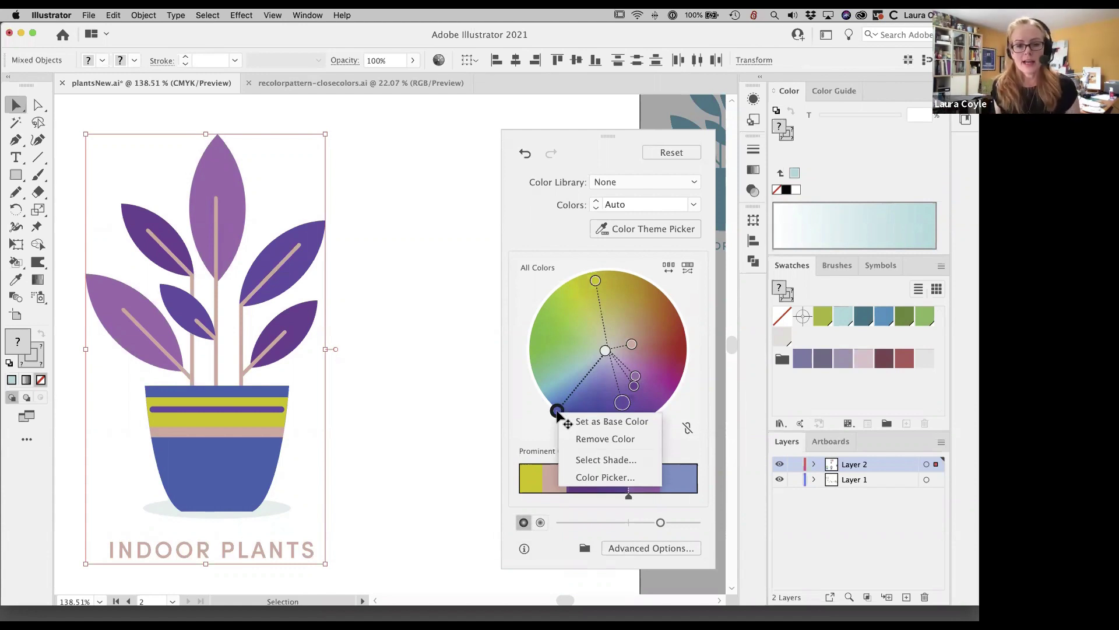
{"action": "left_click", "coordinate": [567, 461]}
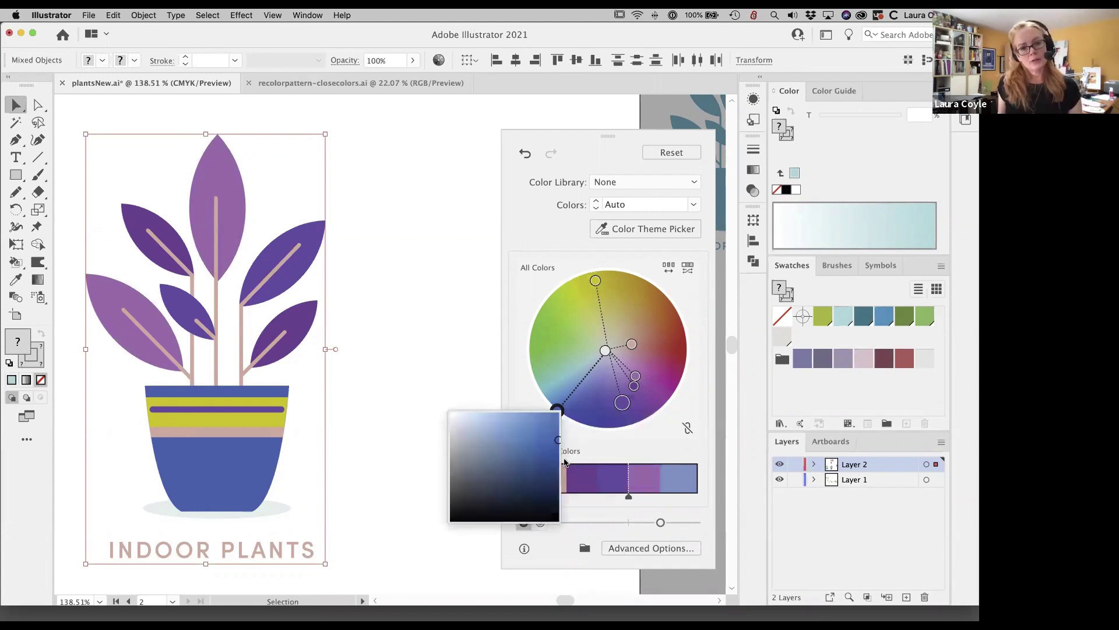
{"action": "left_click", "coordinate": [537, 440]}
{"action": "left_click_drag", "start_coordinate": [537, 441], "coordinate": [529, 432]}
{"action": "left_click", "coordinate": [509, 424]}
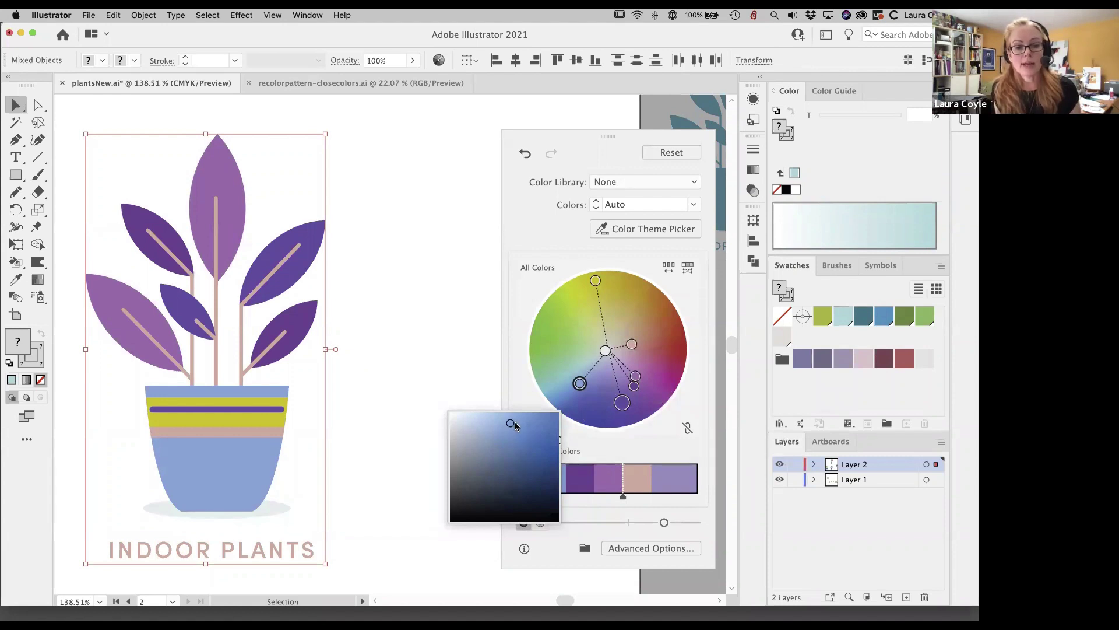
- Change the pot colour to blue-violet 4e69ea by setting the hue to about 231°
{"action": "left_click", "coordinate": [605, 447]}
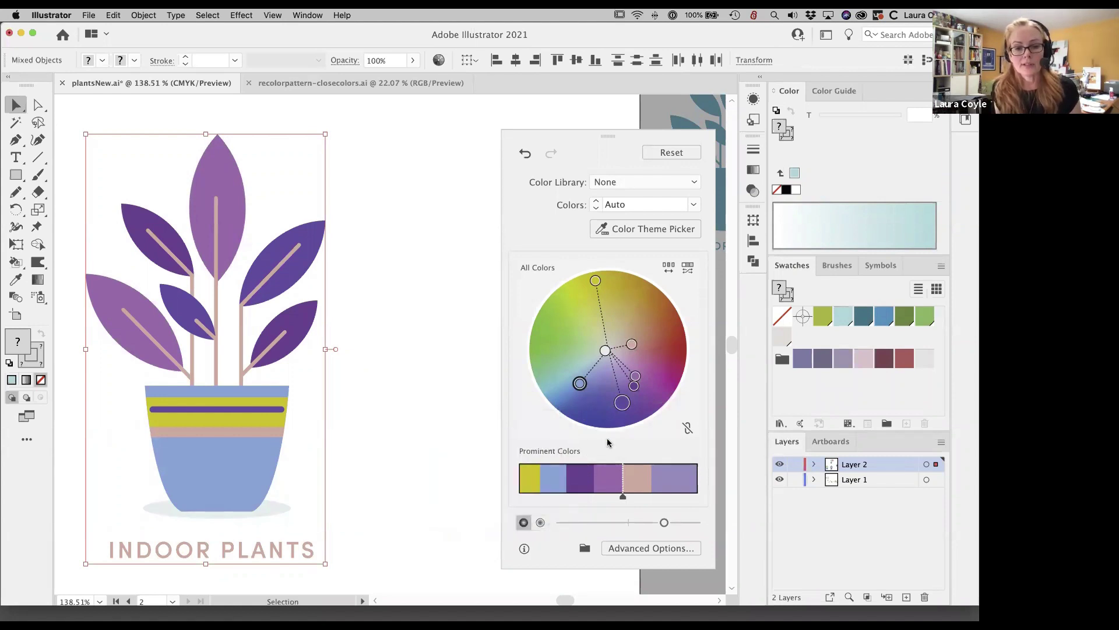
{"action": "double_click", "coordinate": [579, 383]}
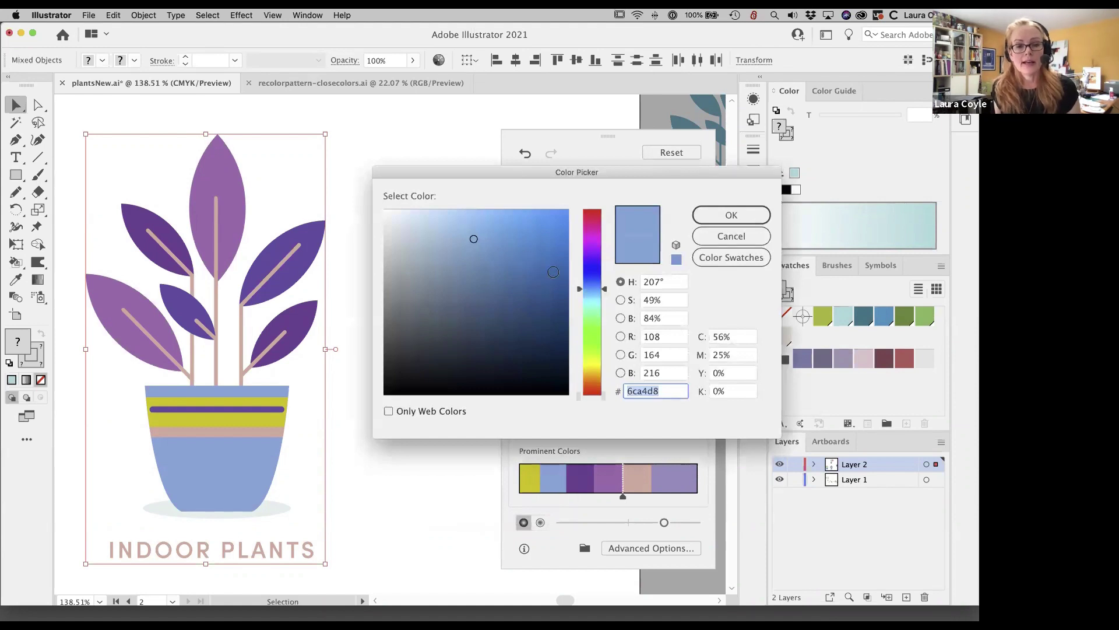
{"action": "left_click_drag", "start_coordinate": [600, 288], "coordinate": [603, 276]}
{"action": "left_click_drag", "start_coordinate": [505, 213], "coordinate": [507, 225]}
{"action": "left_click", "coordinate": [749, 218]}
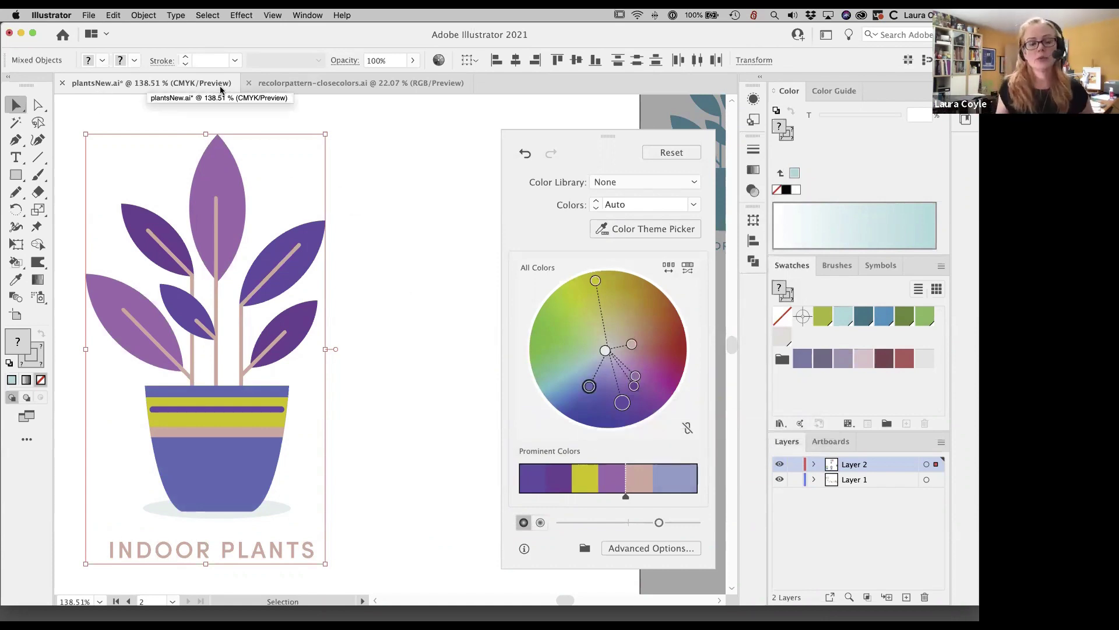
{"action": "double_click", "coordinate": [589, 386]}
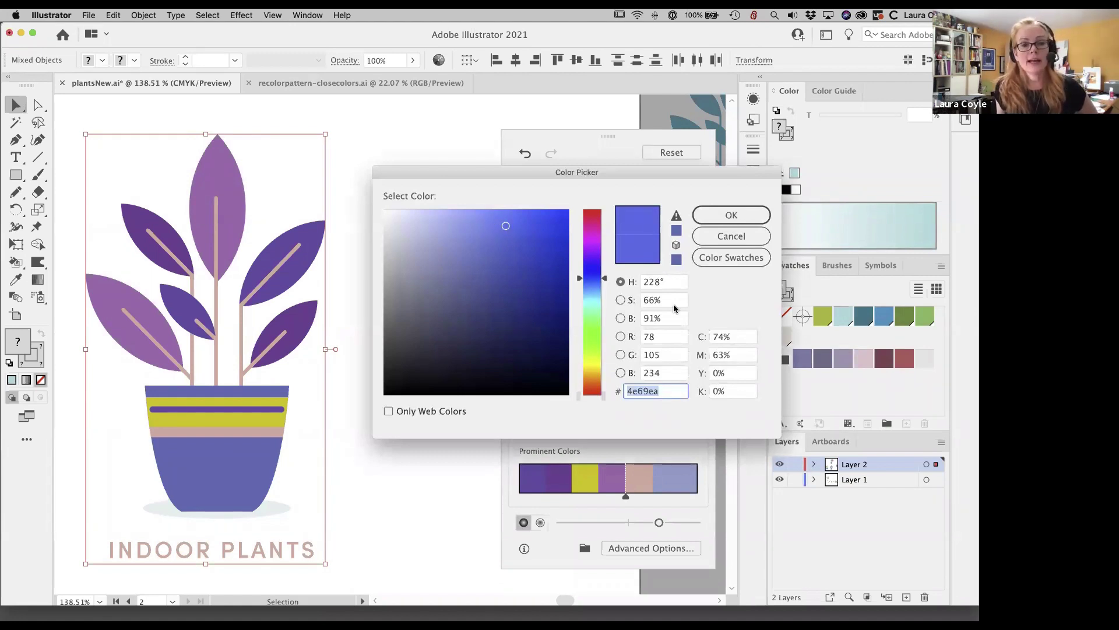
{"action": "left_click", "coordinate": [733, 237]}
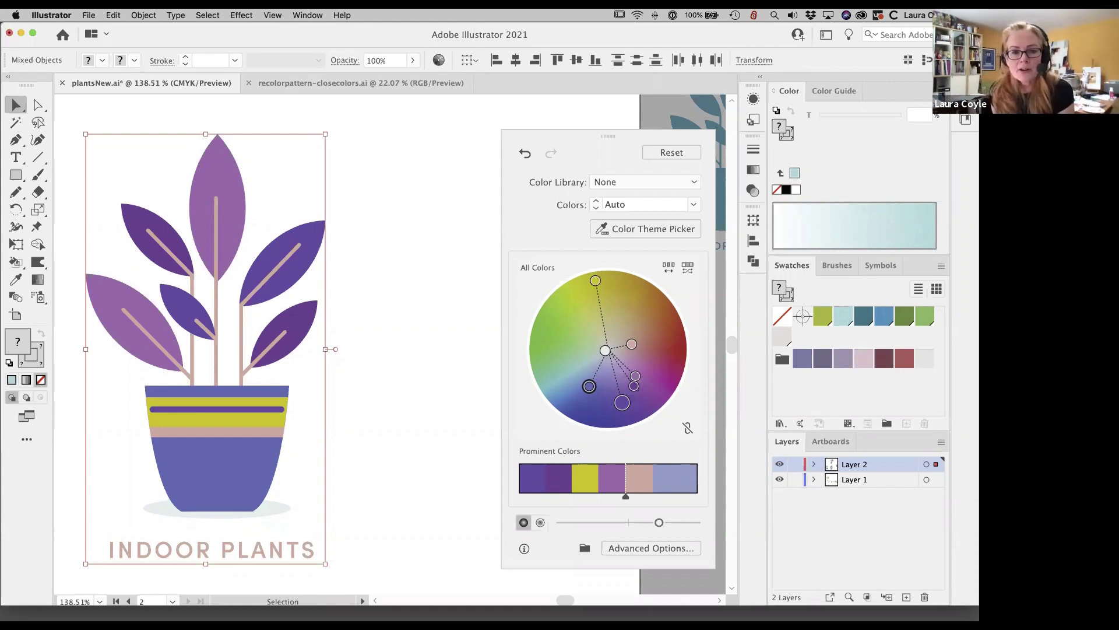
{"action": "mouse_move", "coordinate": [531, 609]}
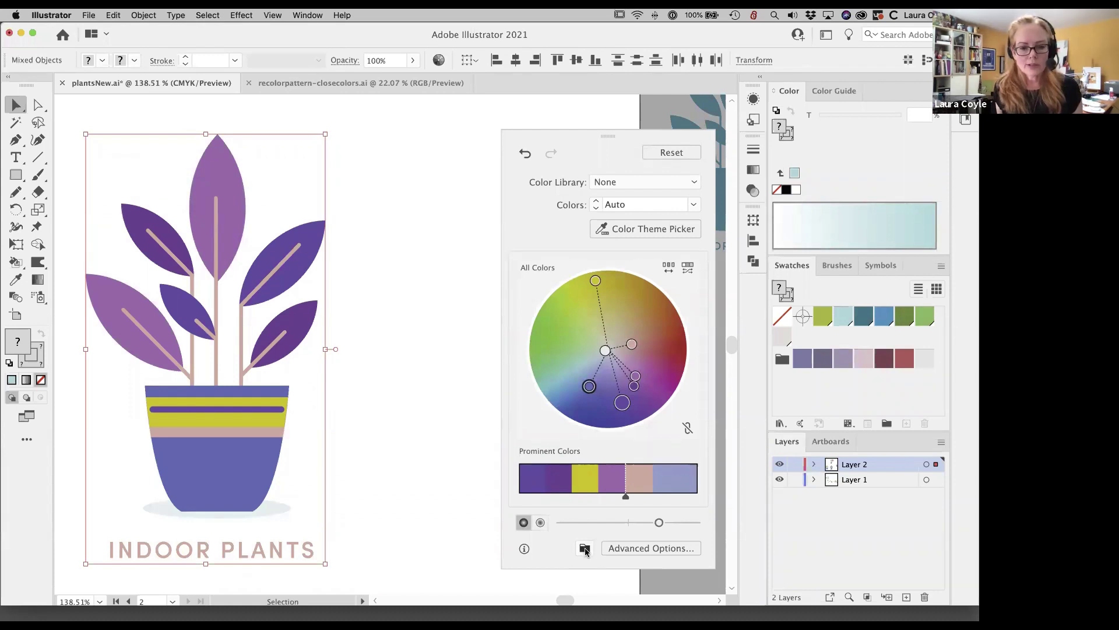
- Save all current colours as a new swatch group and relink the harmony colours
{"action": "left_click", "coordinate": [584, 549]}
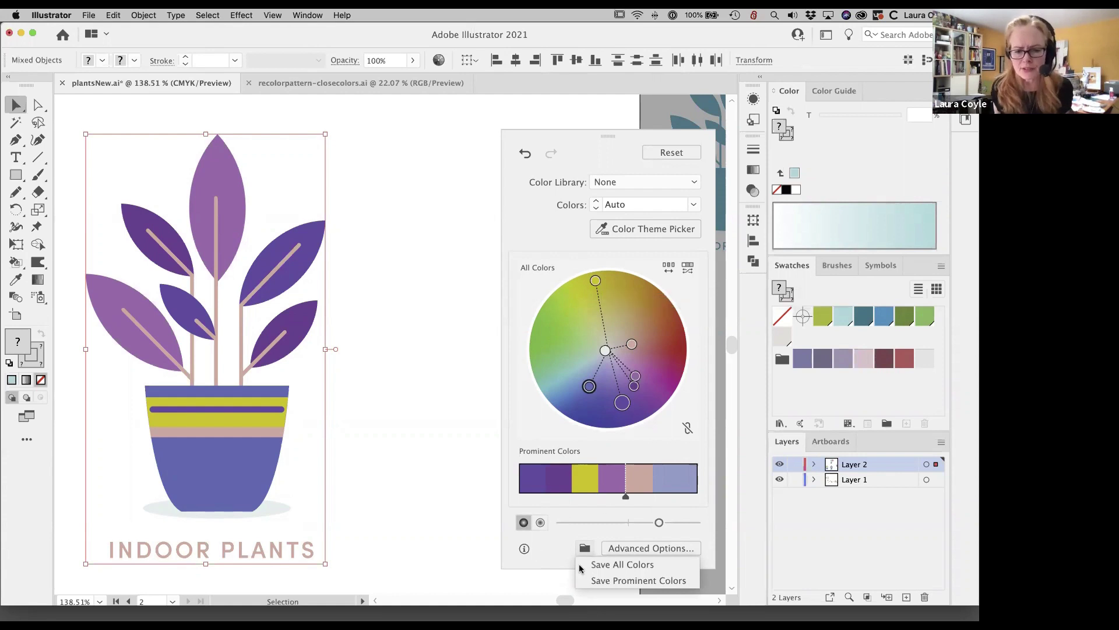
{"action": "left_click", "coordinate": [596, 565]}
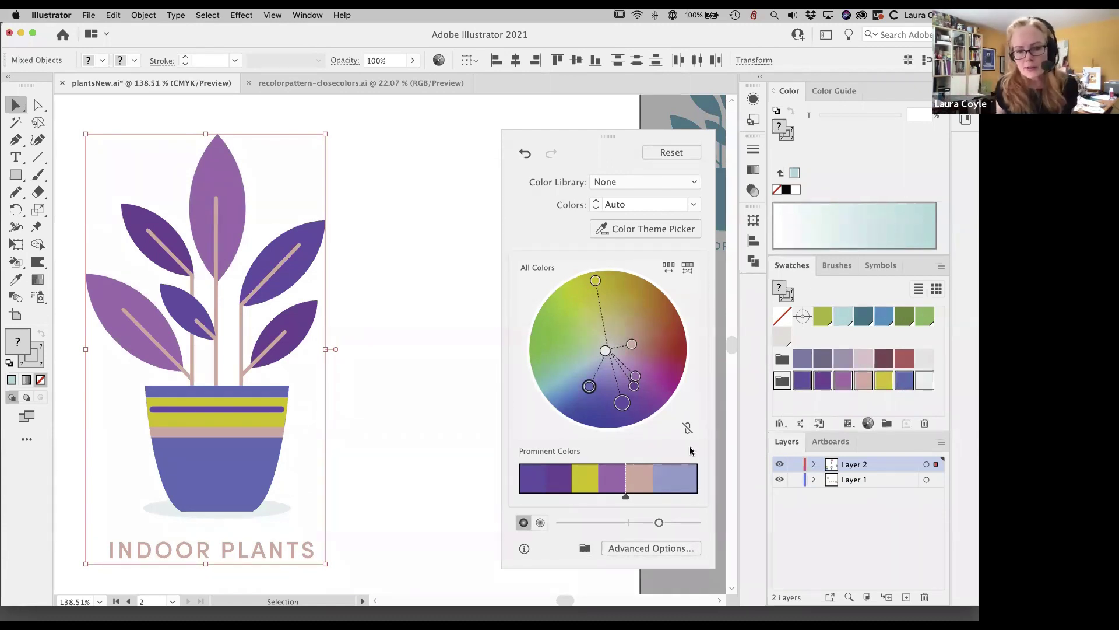
{"action": "left_click", "coordinate": [686, 428]}
- Rotate the linked palette to green leaves and a violet pot, and rebalance prominent colour weights
{"action": "mouse_move", "coordinate": [596, 280]}
{"action": "left_mouse_down"}
{"action": "mouse_move", "coordinate": [569, 306]}
{"action": "mouse_move", "coordinate": [561, 339]}
{"action": "left_mouse_up"}
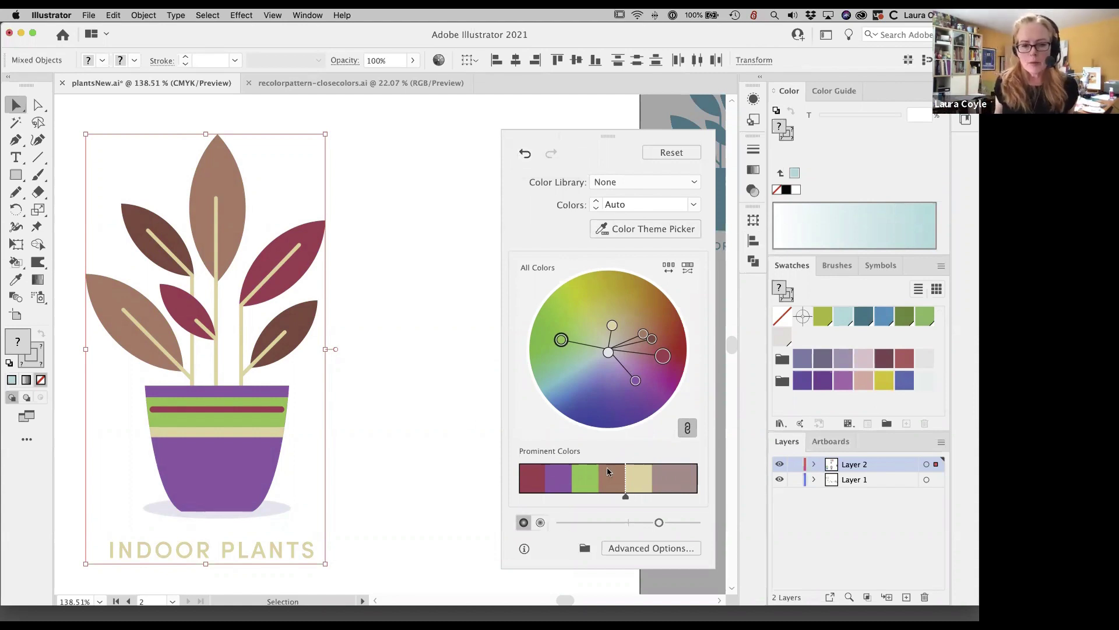
{"action": "left_click_drag", "start_coordinate": [561, 340], "coordinate": [587, 408]}
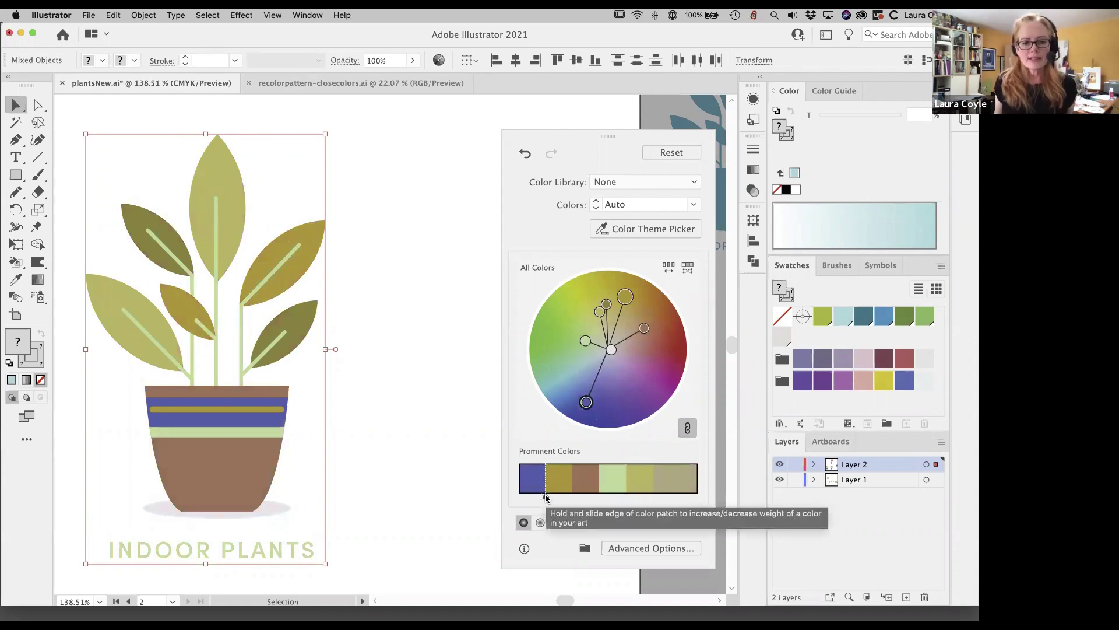
{"action": "left_click_drag", "start_coordinate": [546, 495], "coordinate": [651, 507]}
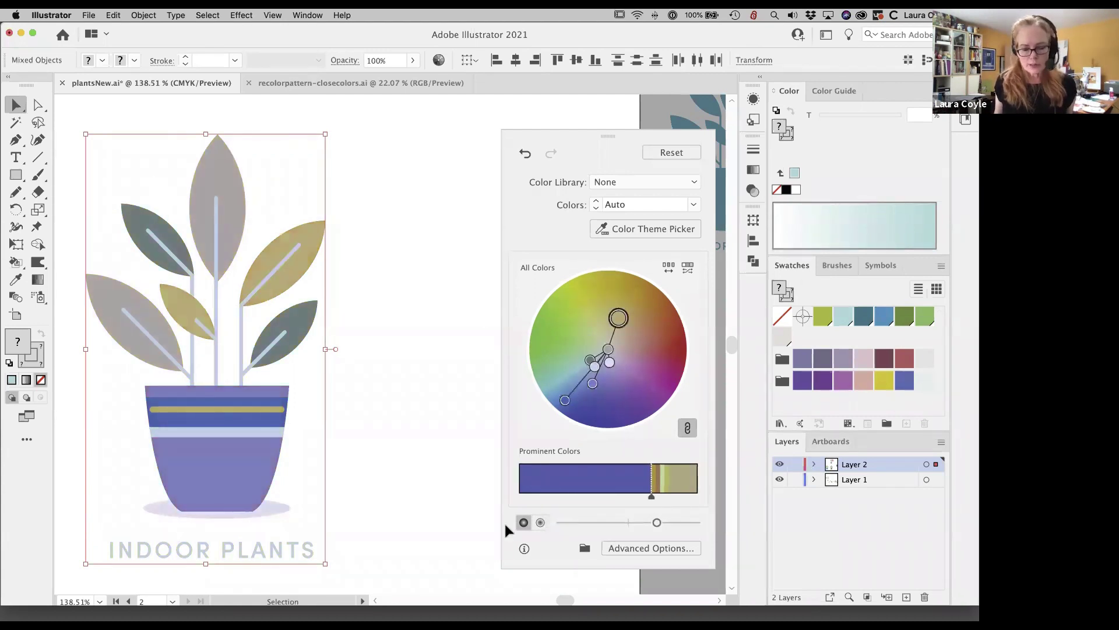
{"action": "left_click_drag", "start_coordinate": [652, 495], "coordinate": [569, 508]}
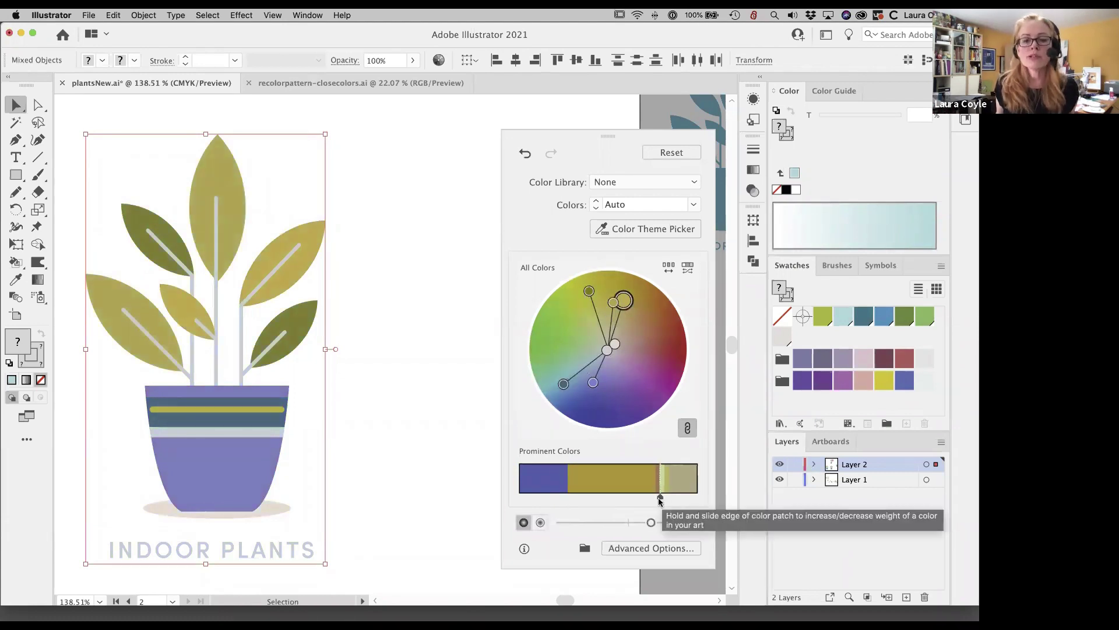
{"action": "left_click_drag", "start_coordinate": [660, 499], "coordinate": [573, 499]}
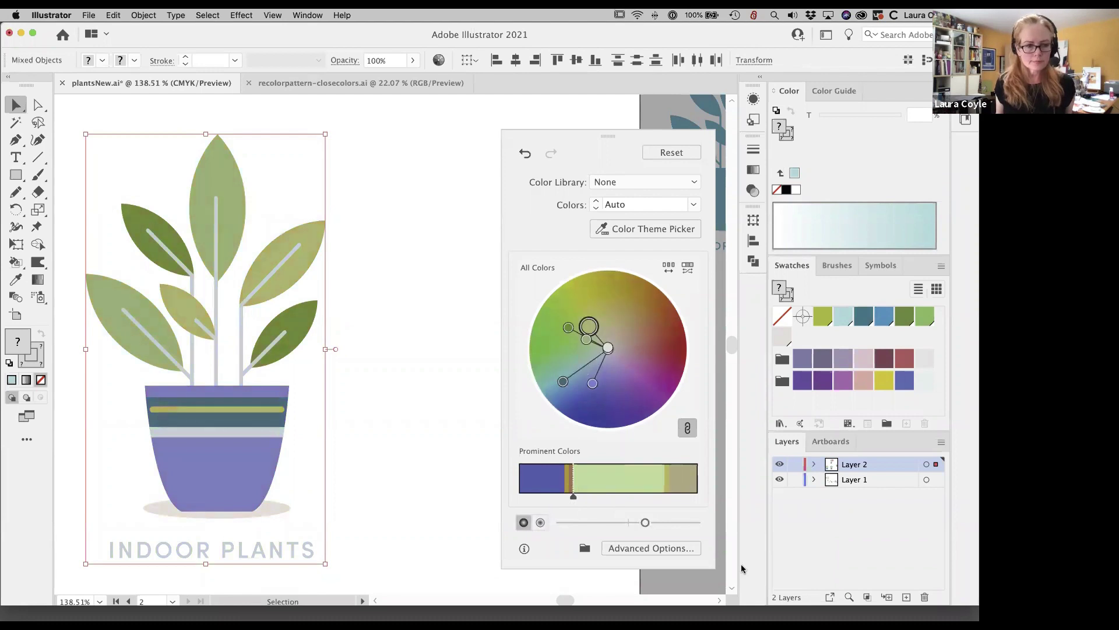
{"action": "left_click_drag", "start_coordinate": [666, 499], "coordinate": [685, 500]}
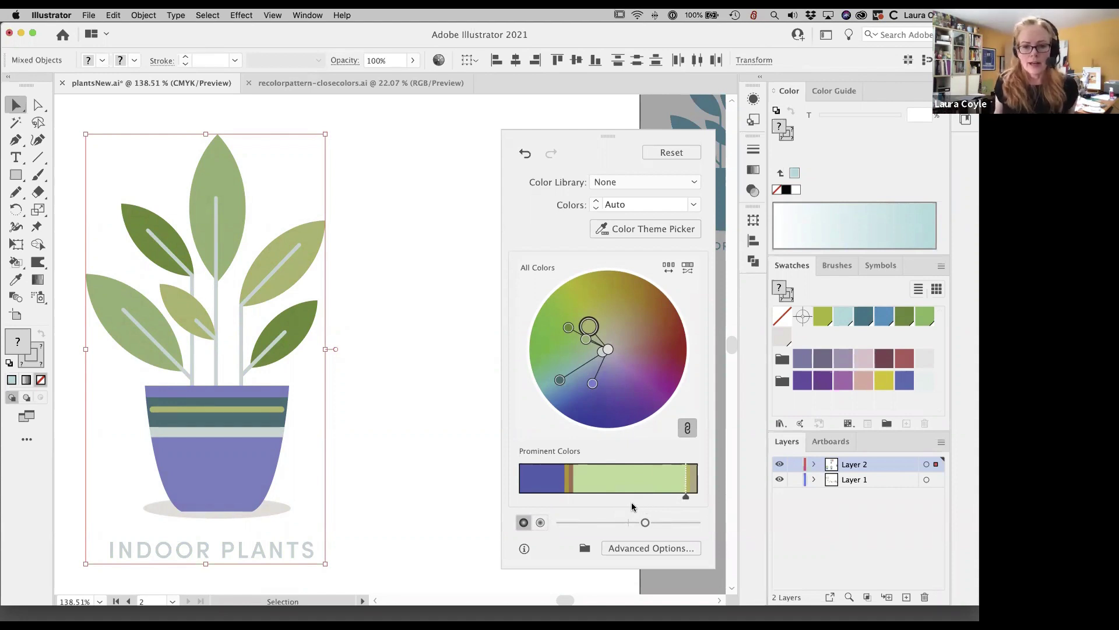
{"action": "left_click", "coordinate": [584, 548]}
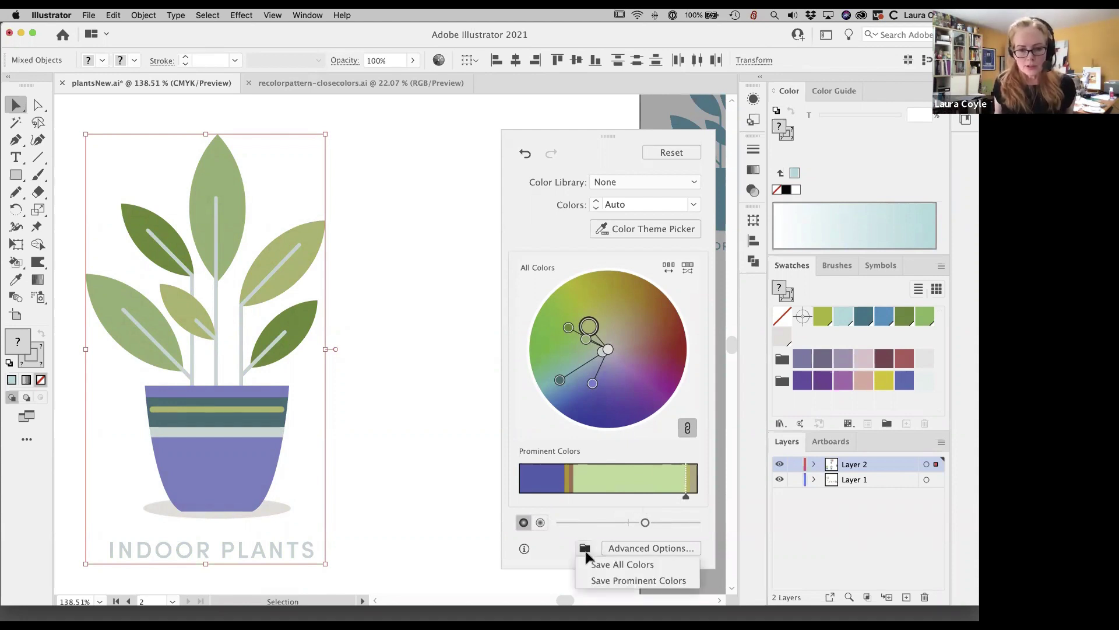
- Save the prominent colours of the sage, olive and lavender palette as a swatch group
{"action": "left_click", "coordinate": [588, 581]}
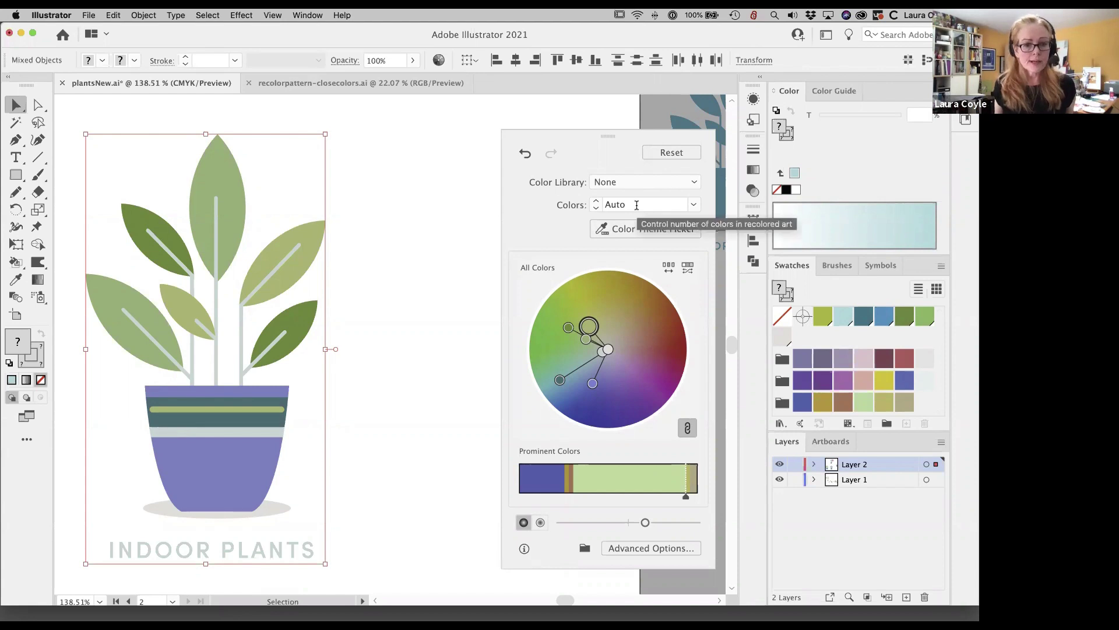
- Shuffle the colour order eight times, ending with a pale grey pot and violet-accented leaves
{"action": "left_click", "coordinate": [670, 269]}
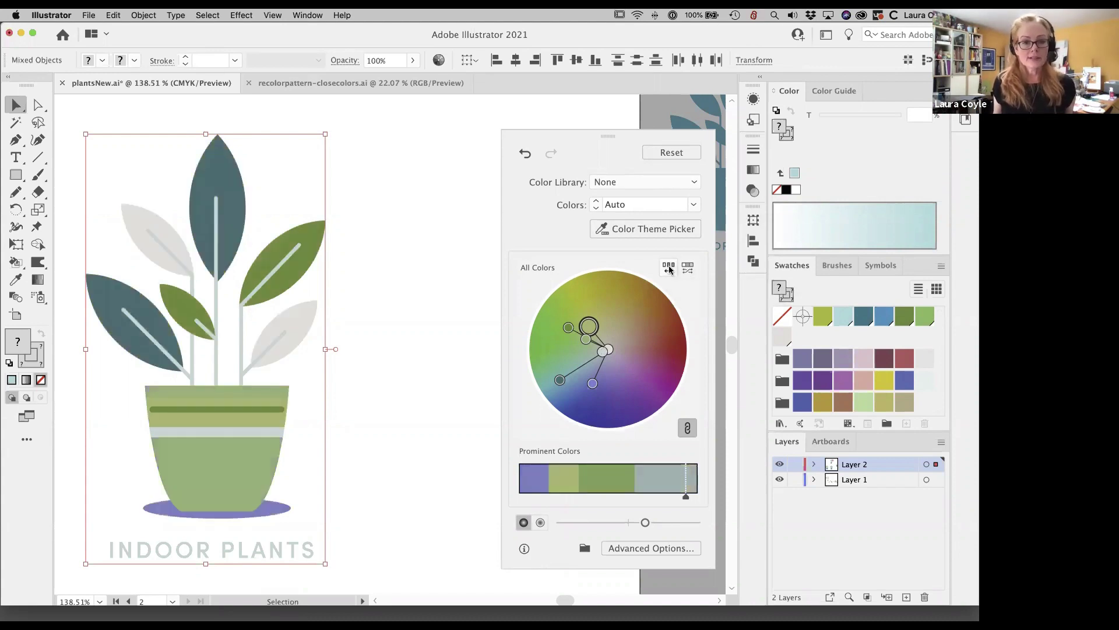
{"action": "left_click", "coordinate": [669, 268]}
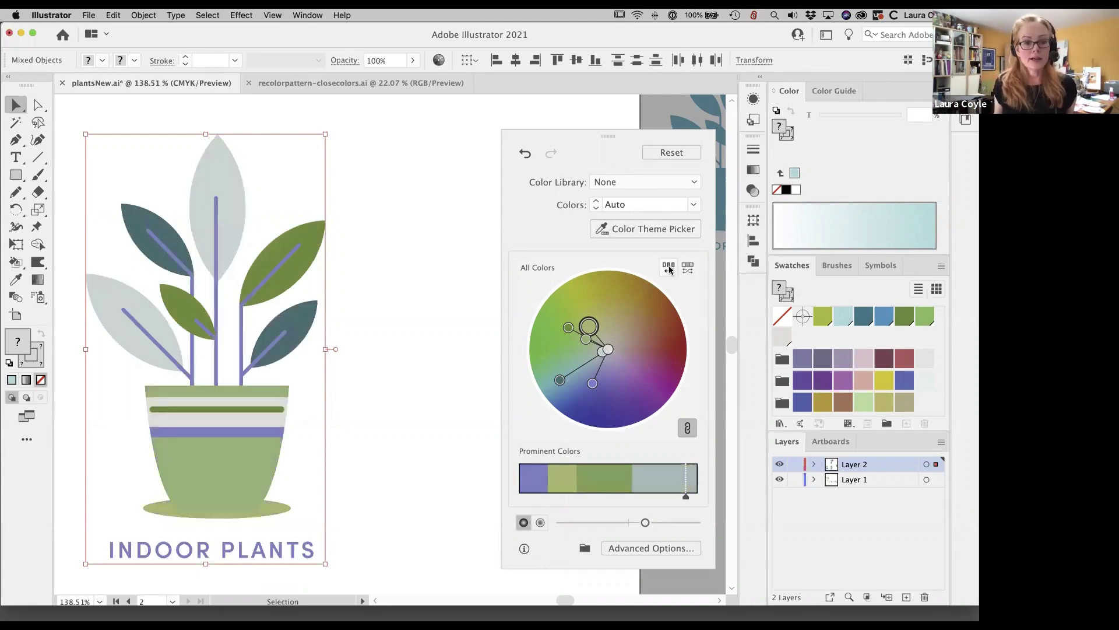
{"action": "left_click", "coordinate": [669, 268]}
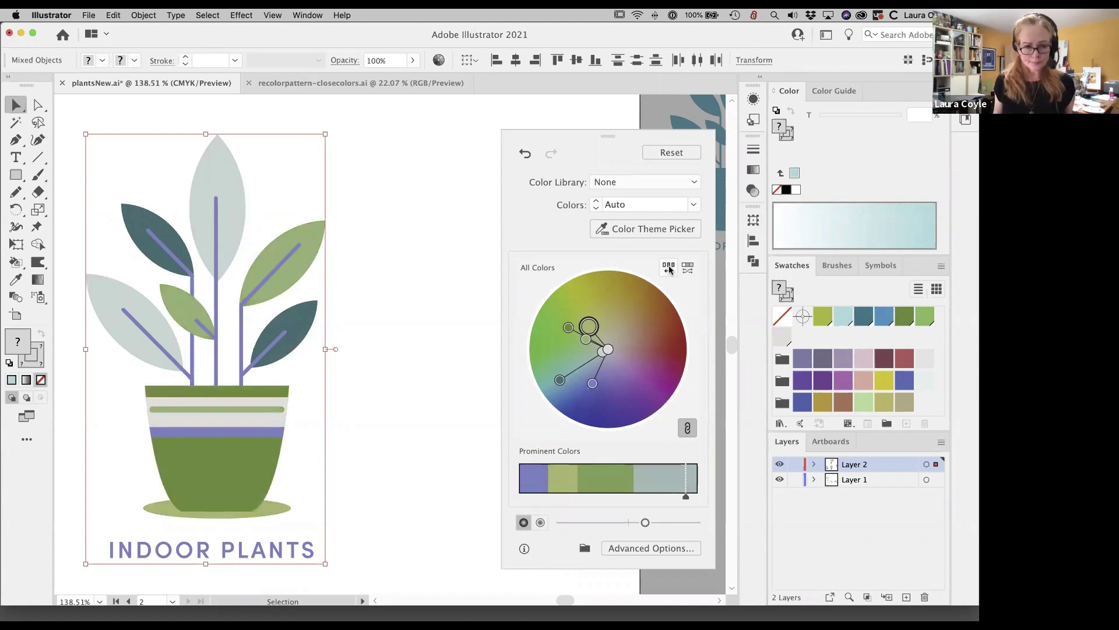
{"action": "left_click", "coordinate": [669, 268]}
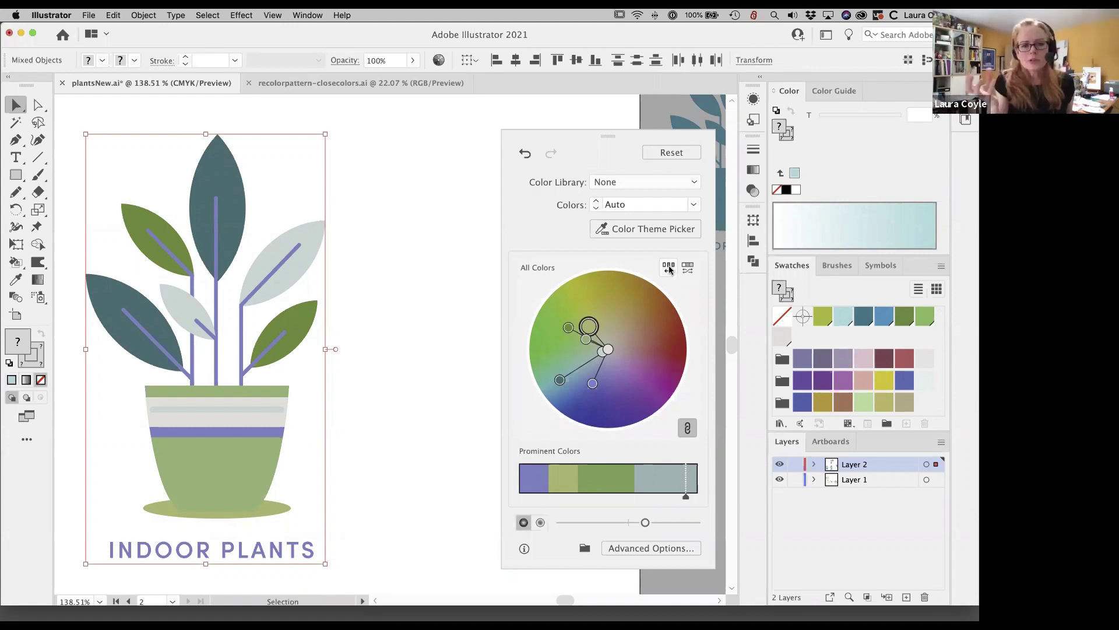
{"action": "left_click", "coordinate": [669, 269]}
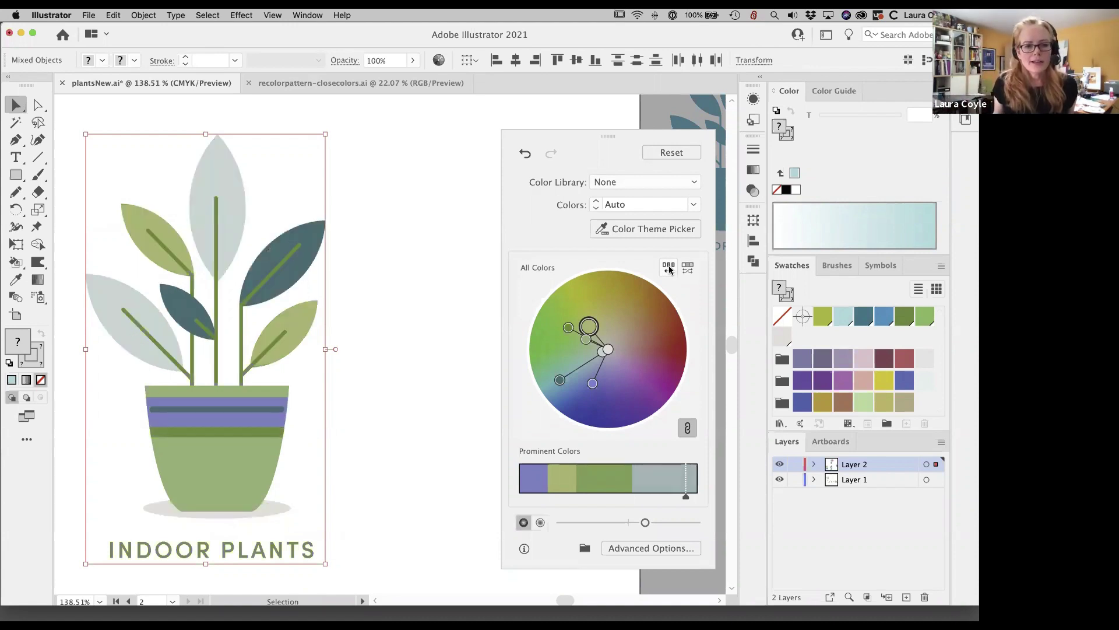
{"action": "left_click", "coordinate": [669, 268]}
{"action": "left_click", "coordinate": [668, 268]}
{"action": "left_click", "coordinate": [668, 269]}
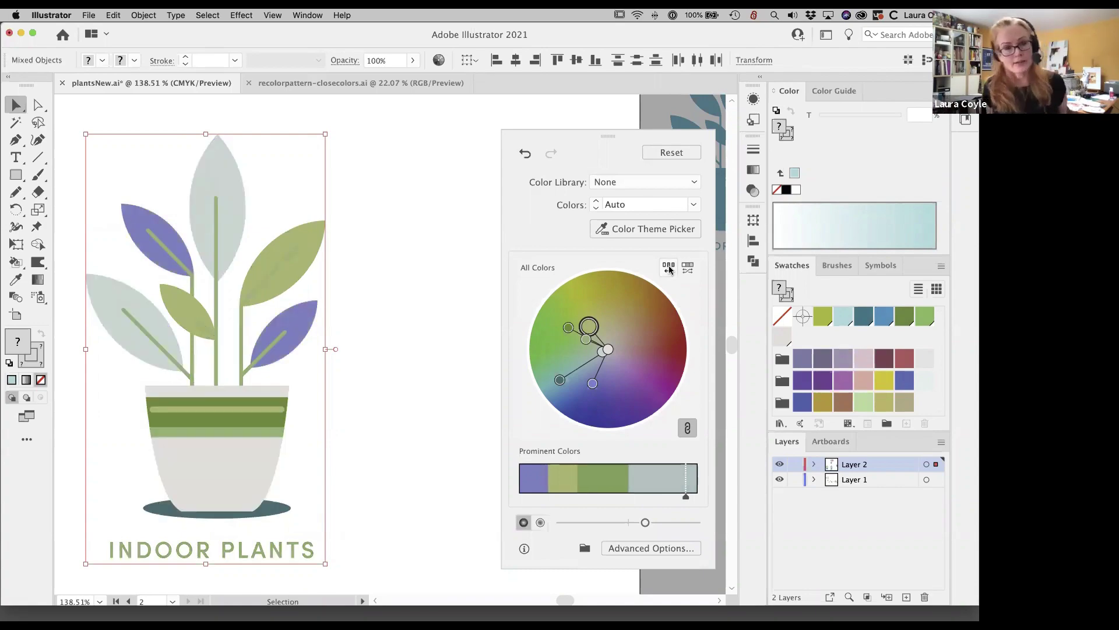